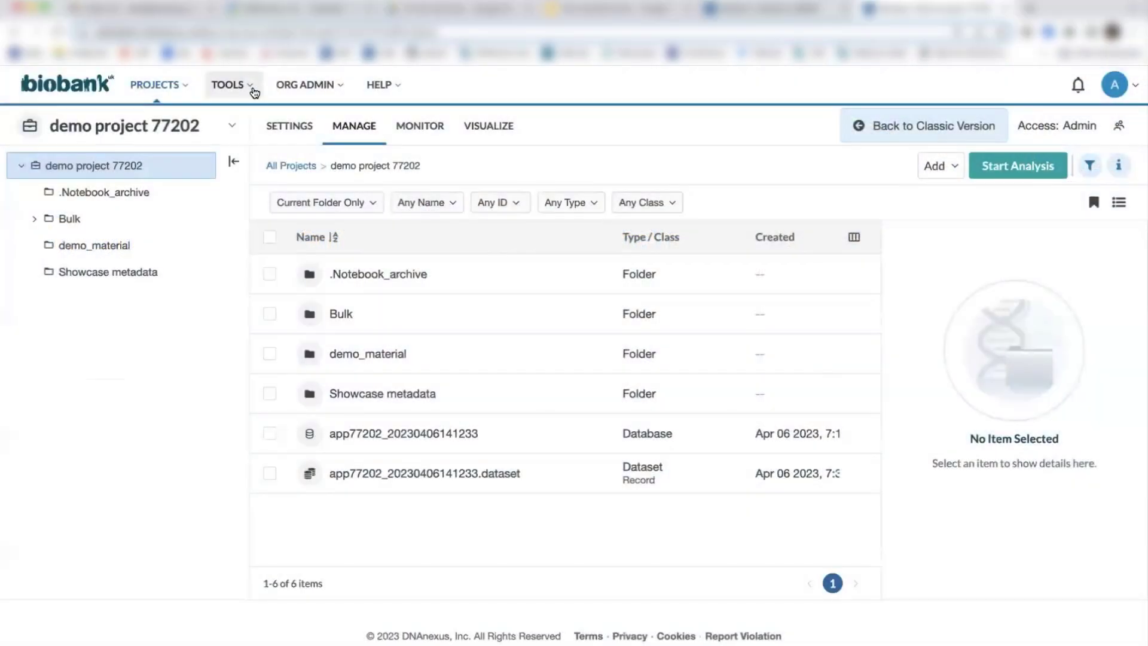
# Go to the Tools Library and bring up the Swiss Army Knife app page, scrolled to the top
pyautogui.click(254, 90)
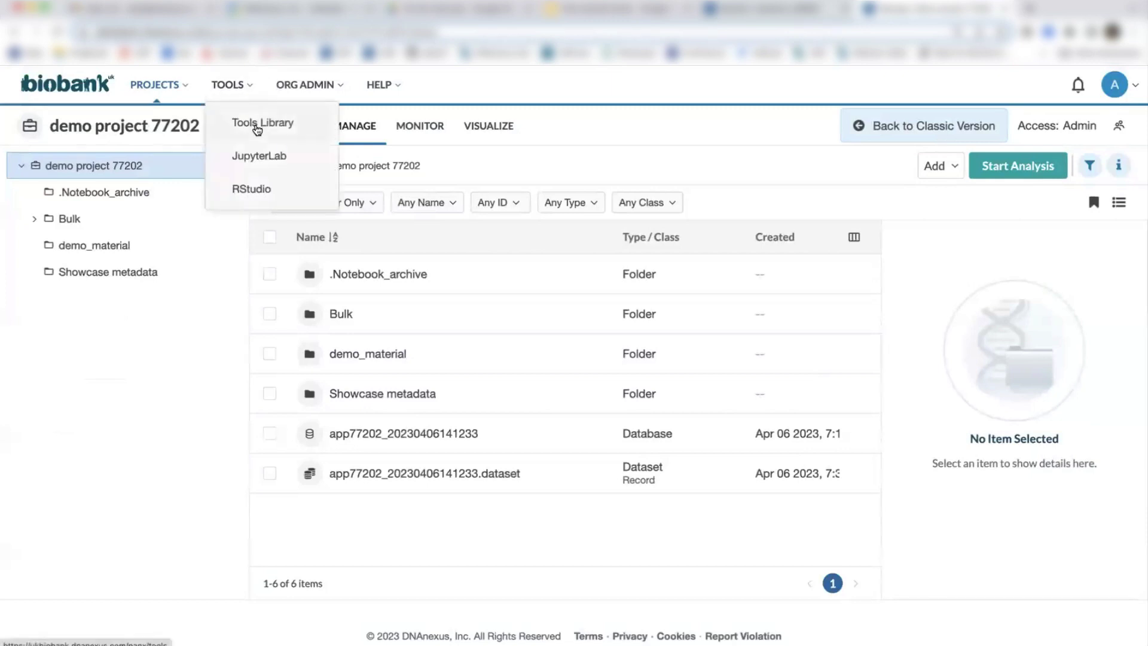
pyautogui.click(253, 122)
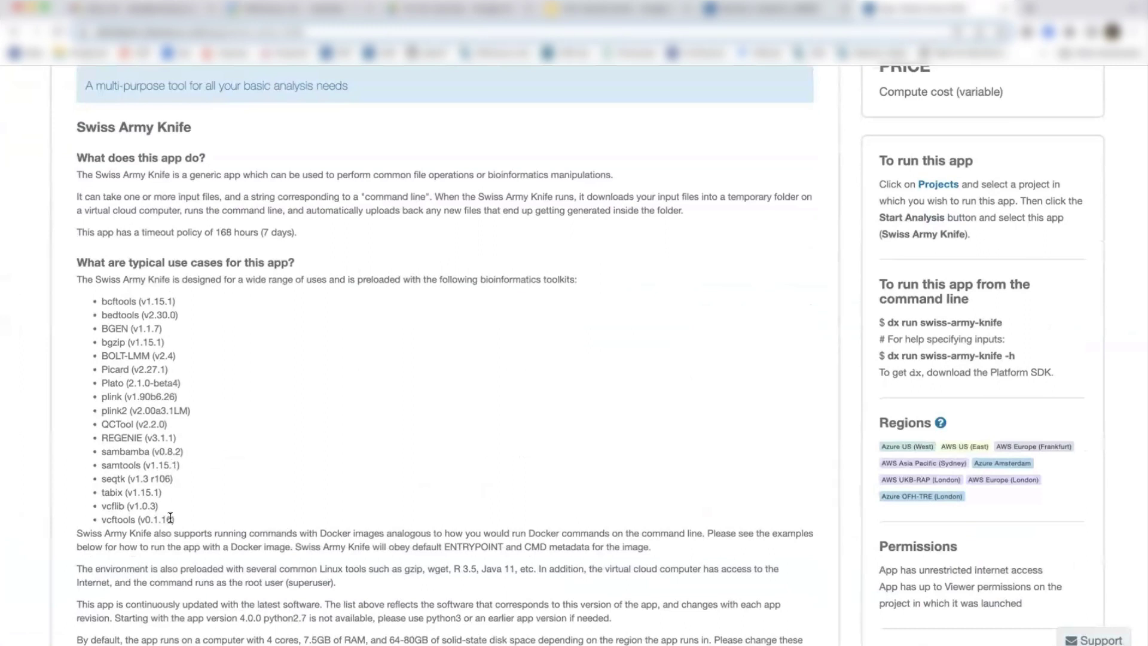
pyautogui.scroll(2, 170, 517)
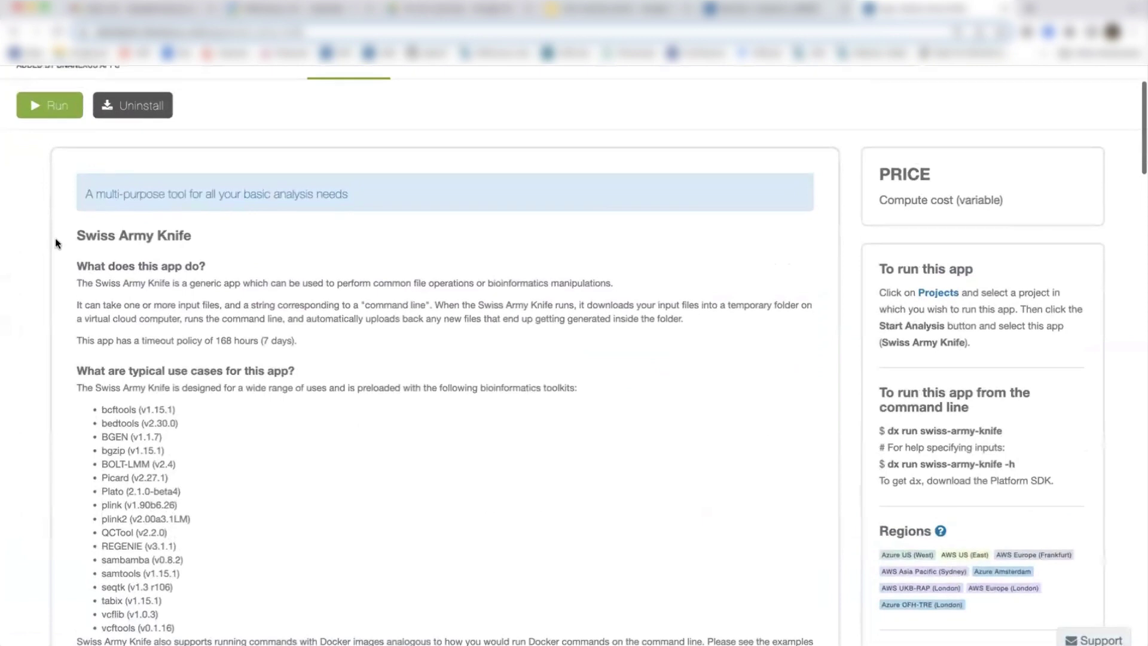
# Start a Swiss Army Knife run with its output folder set to demo project 77202
pyautogui.click(51, 107)
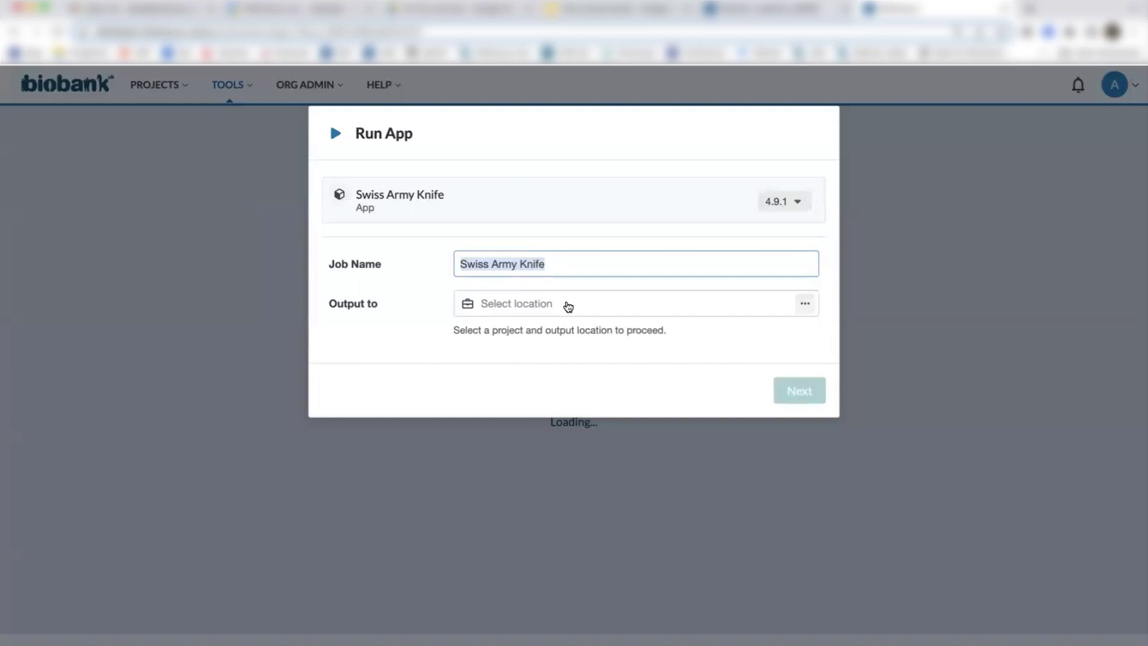
pyautogui.click(568, 304)
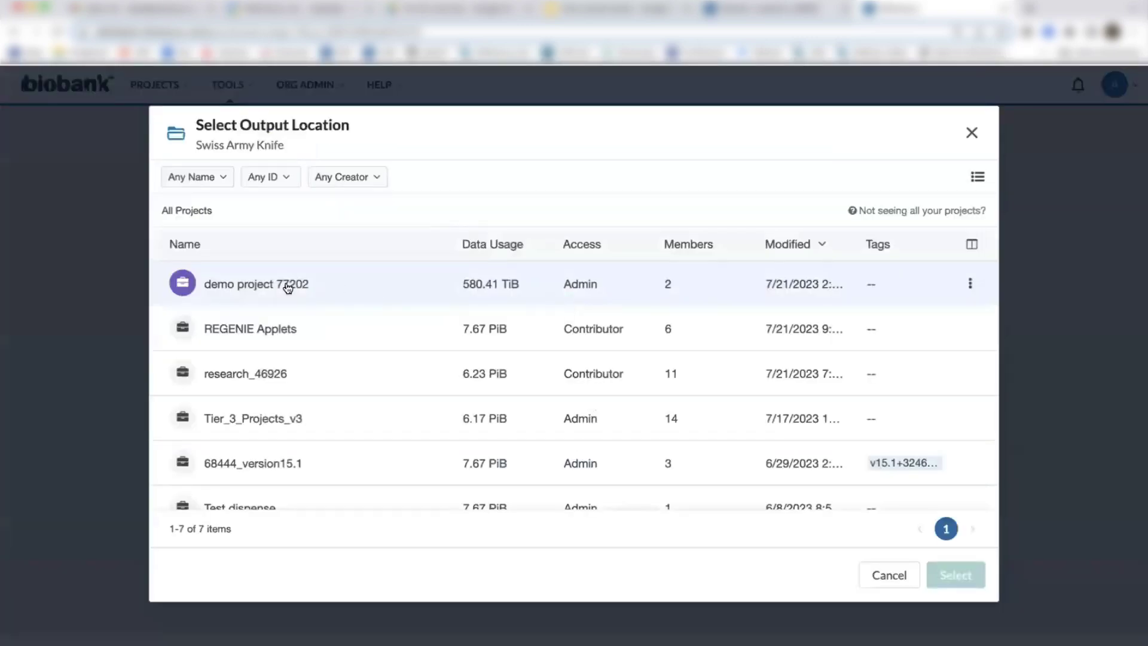
pyautogui.click(275, 286)
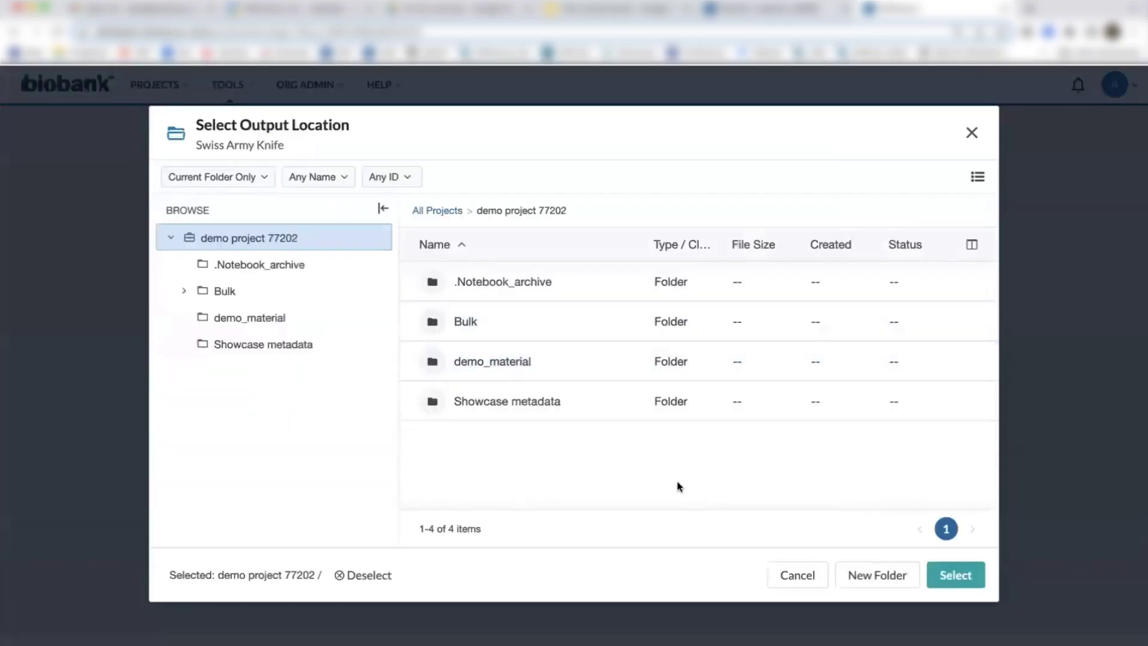
pyautogui.click(956, 575)
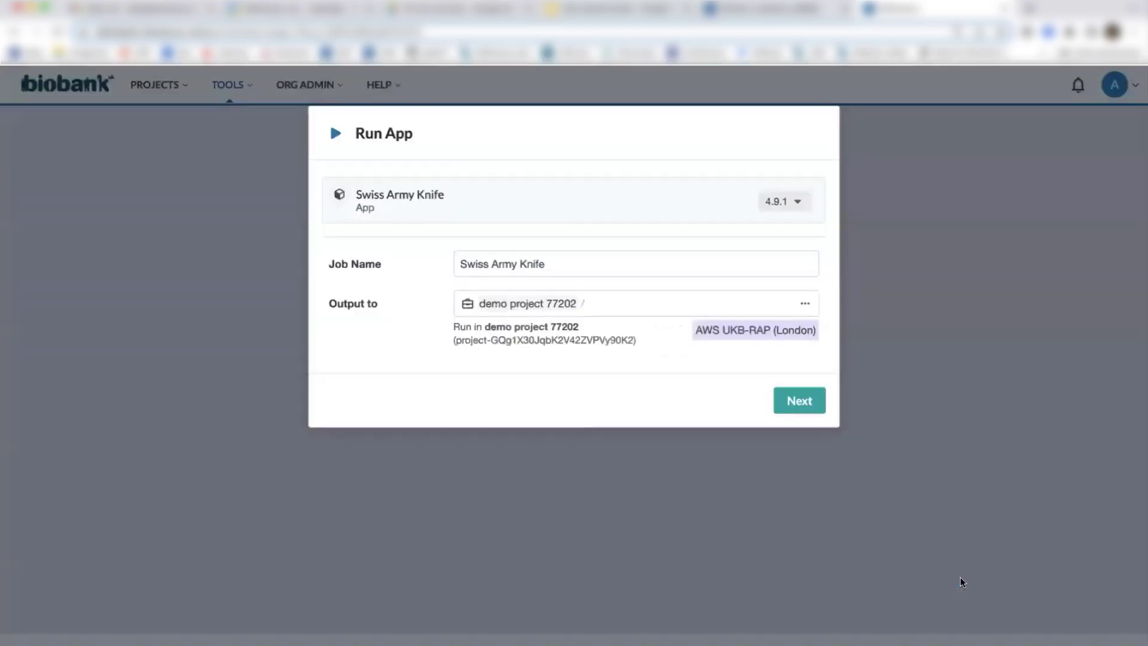
# Continue to the full run settings and view the Outputs section
pyautogui.click(800, 396)
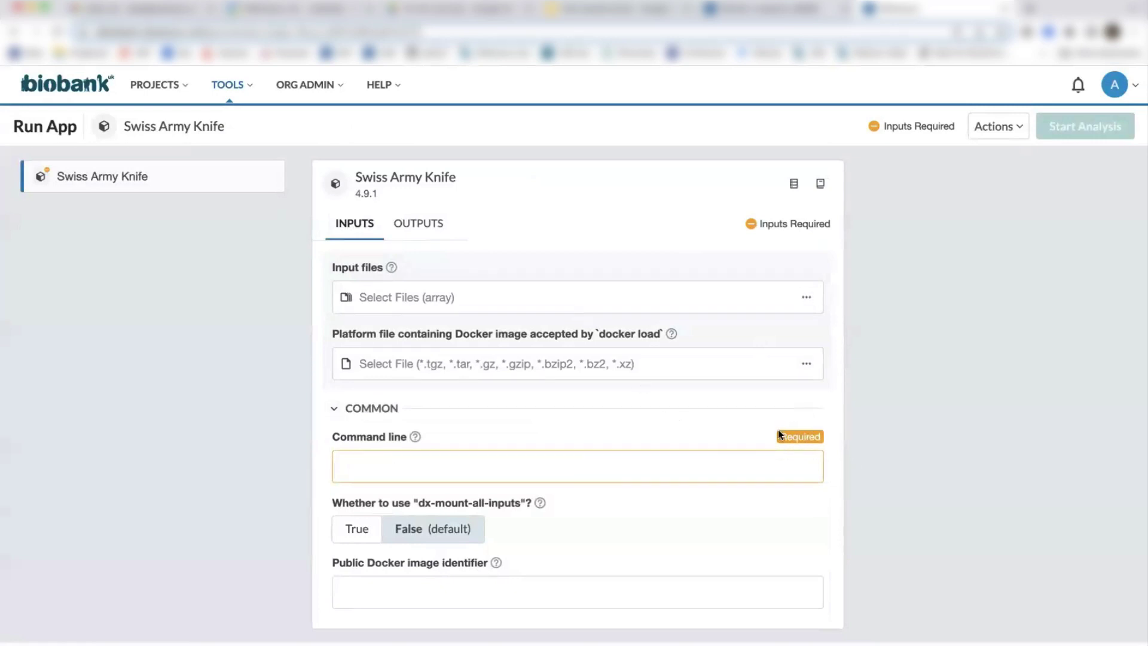
pyautogui.click(422, 227)
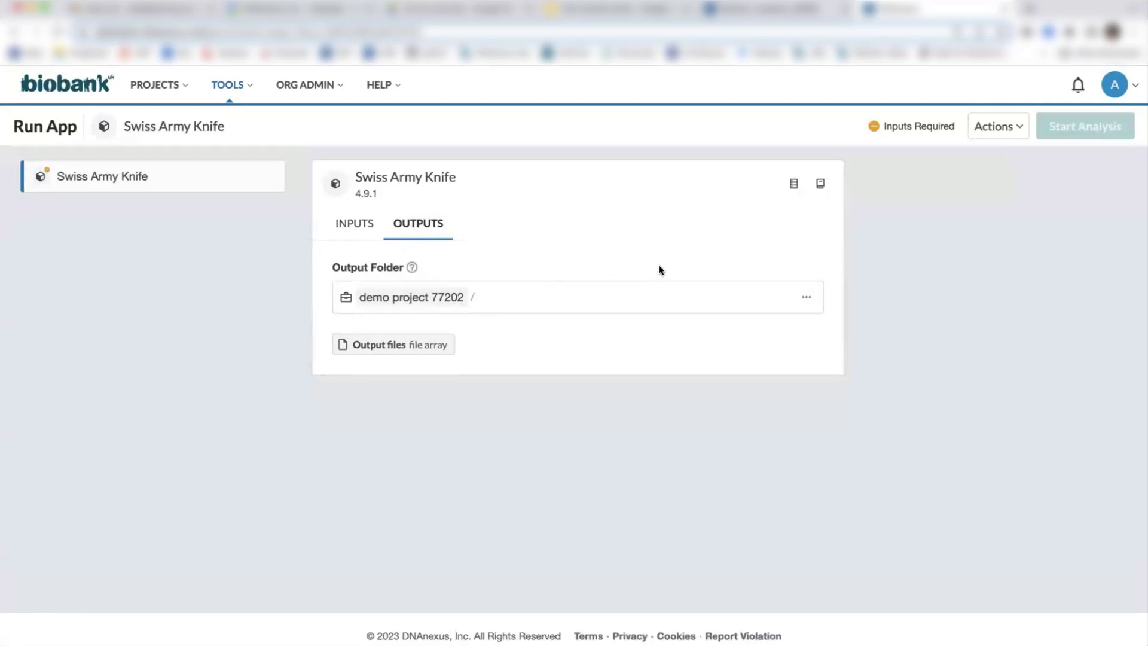
pyautogui.click(792, 188)
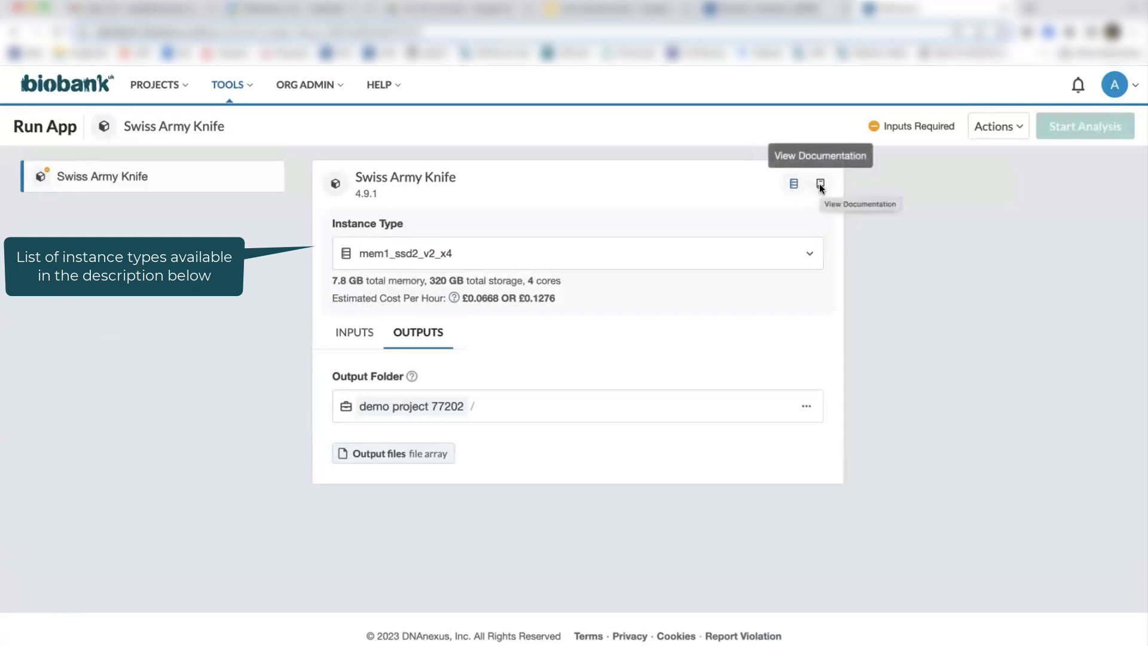
pyautogui.click(821, 186)
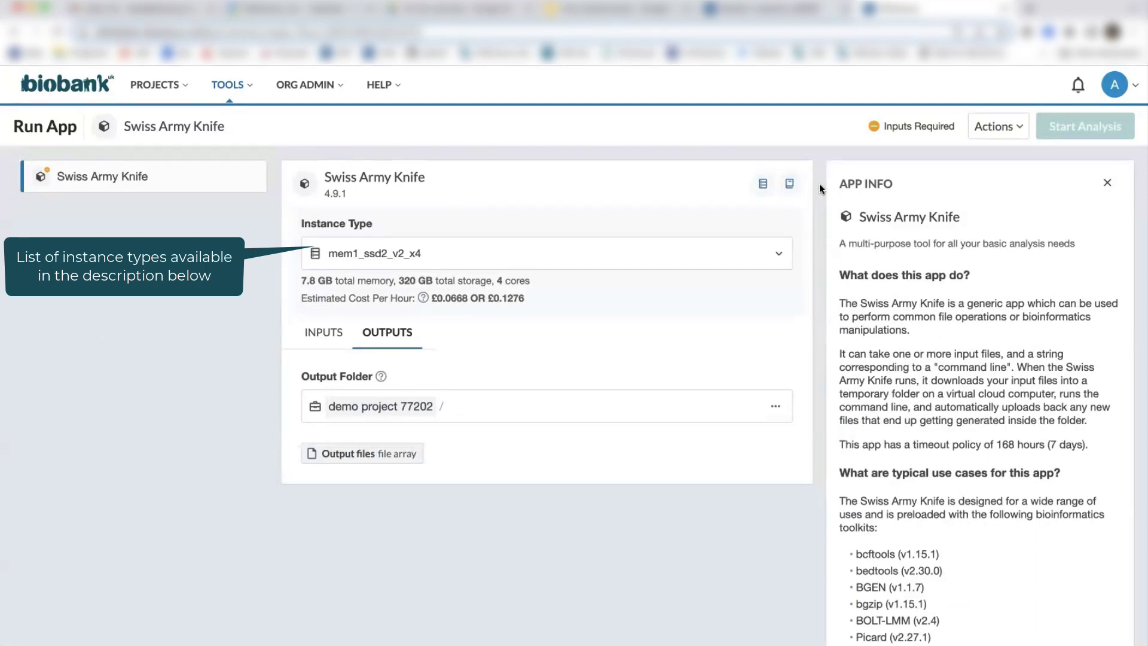
pyautogui.click(1107, 182)
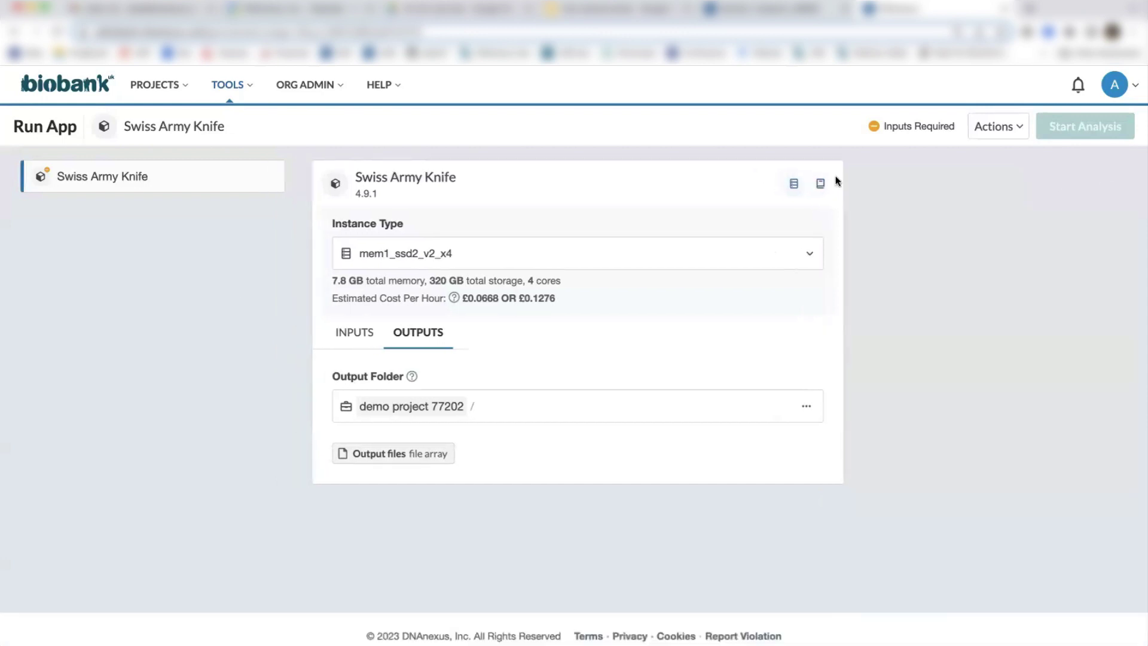
pyautogui.click(794, 183)
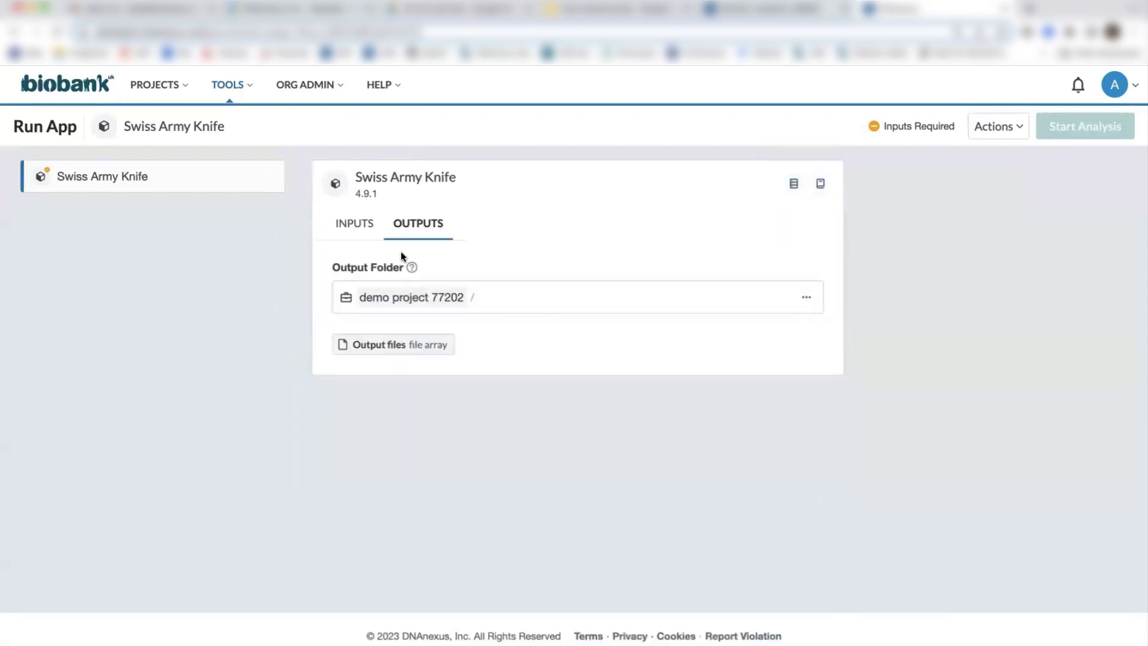
# Select example_vcf.g.vcf.gz from the demo_material folder as the job's input file
pyautogui.click(361, 230)
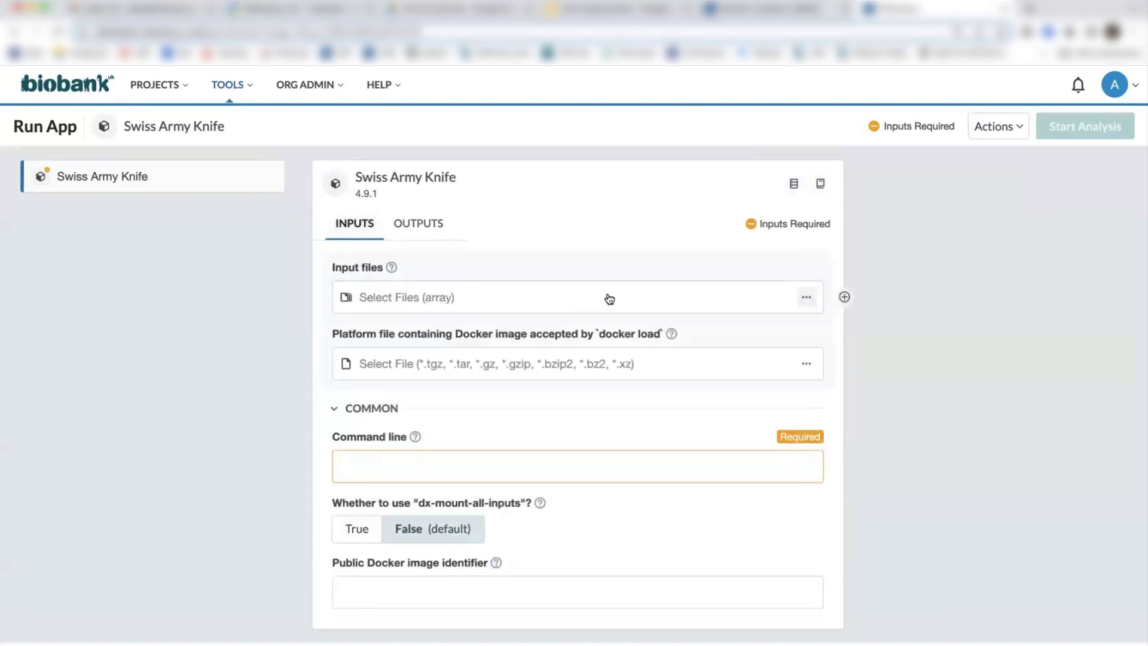
pyautogui.click(811, 297)
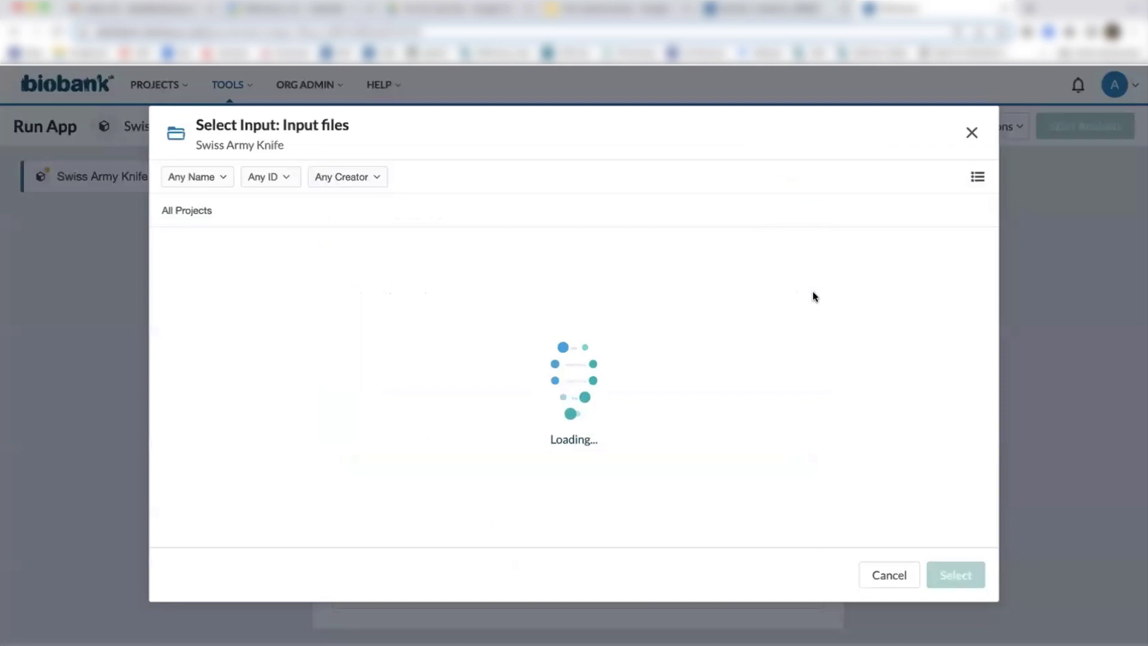
pyautogui.click(259, 383)
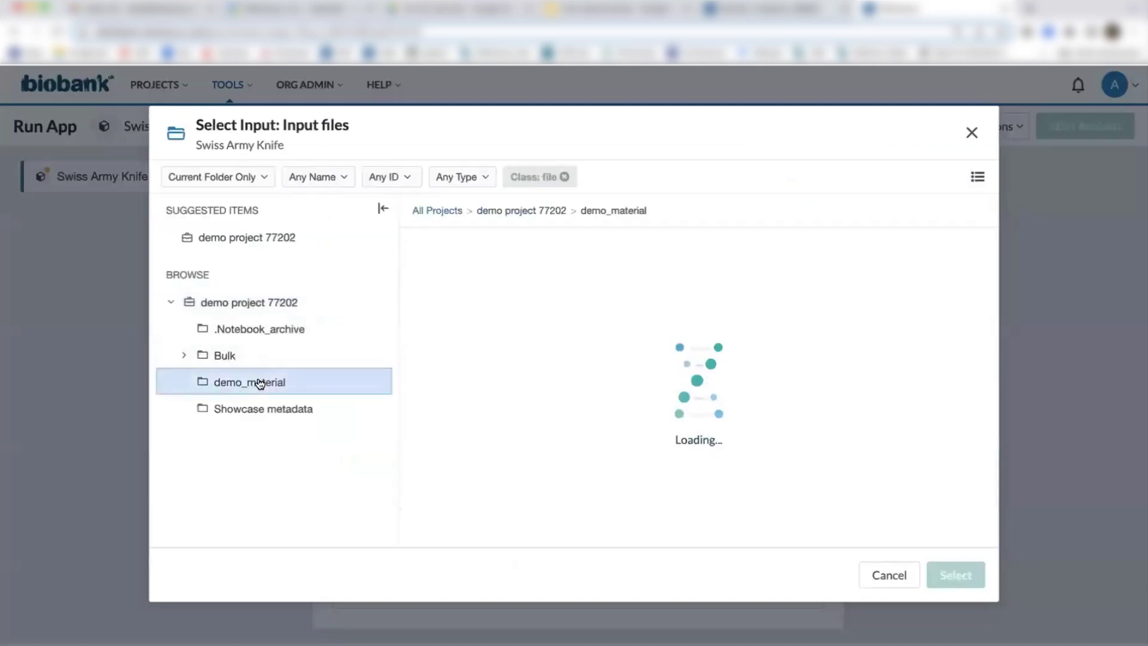
pyautogui.click(421, 324)
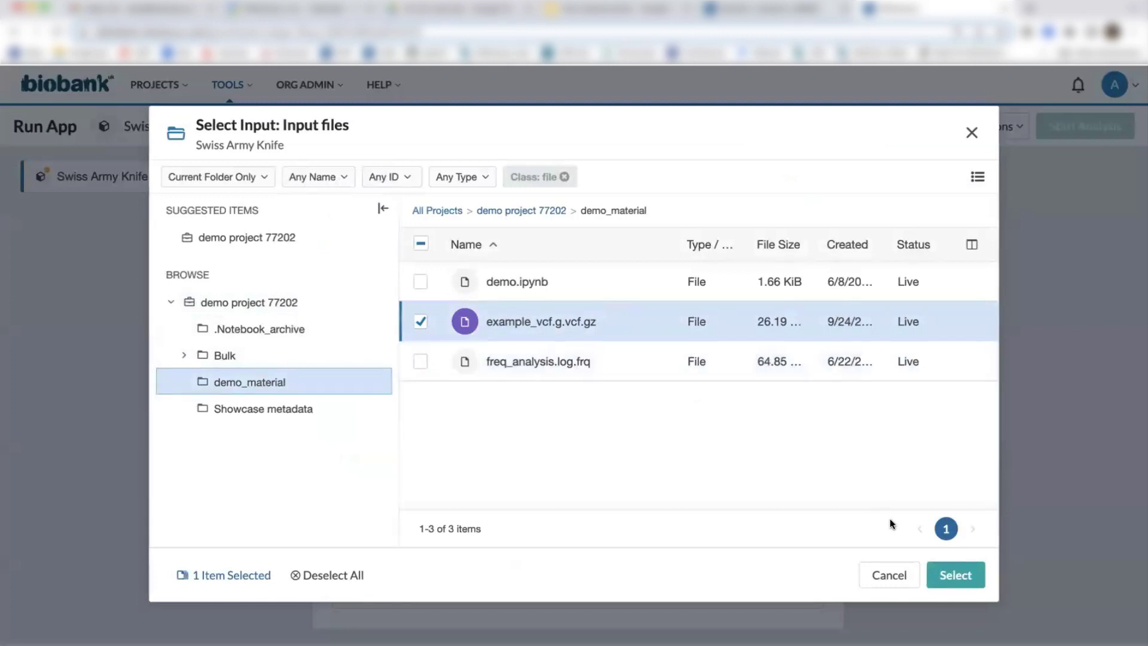
pyautogui.click(952, 575)
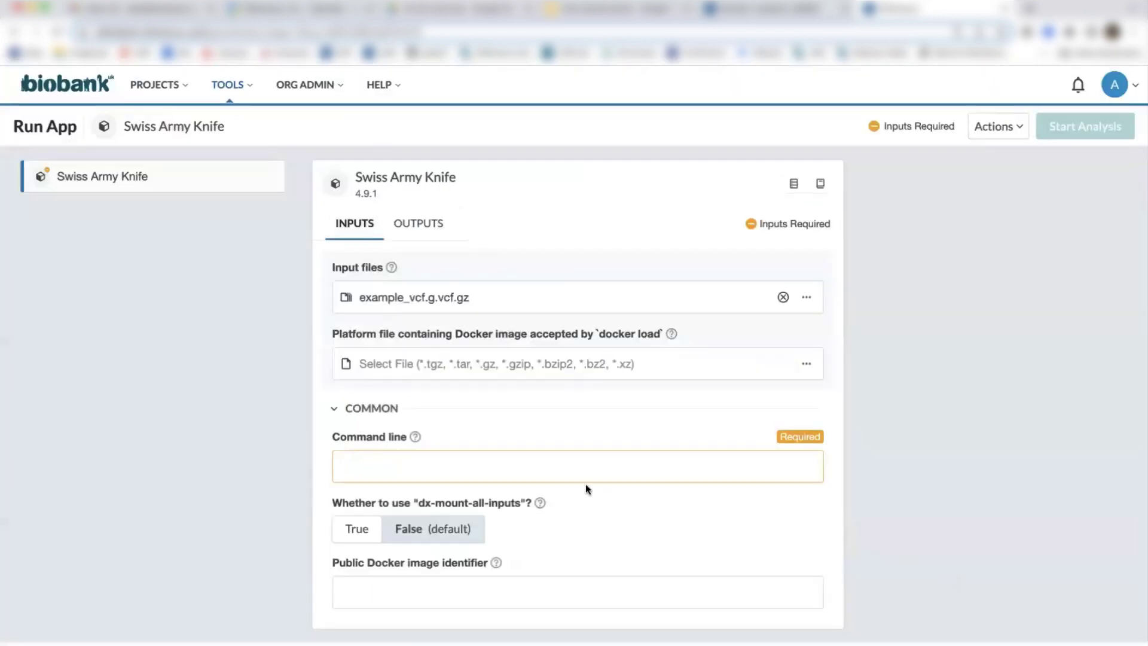
# Set the command line to 'vcftools --gzvcf *.vcf.gz --freq --out freq_analysis' and open Review & Start
pyautogui.click(557, 467)
pyautogui.write('vcftools --g')
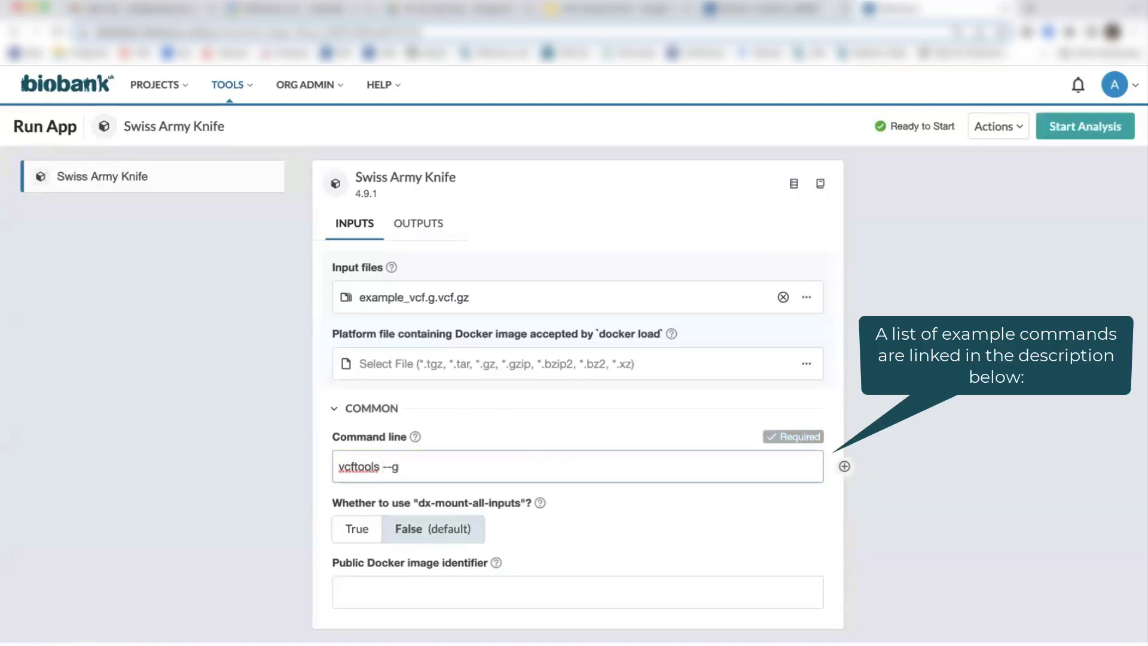
pyautogui.write('zvcf *.vcf')
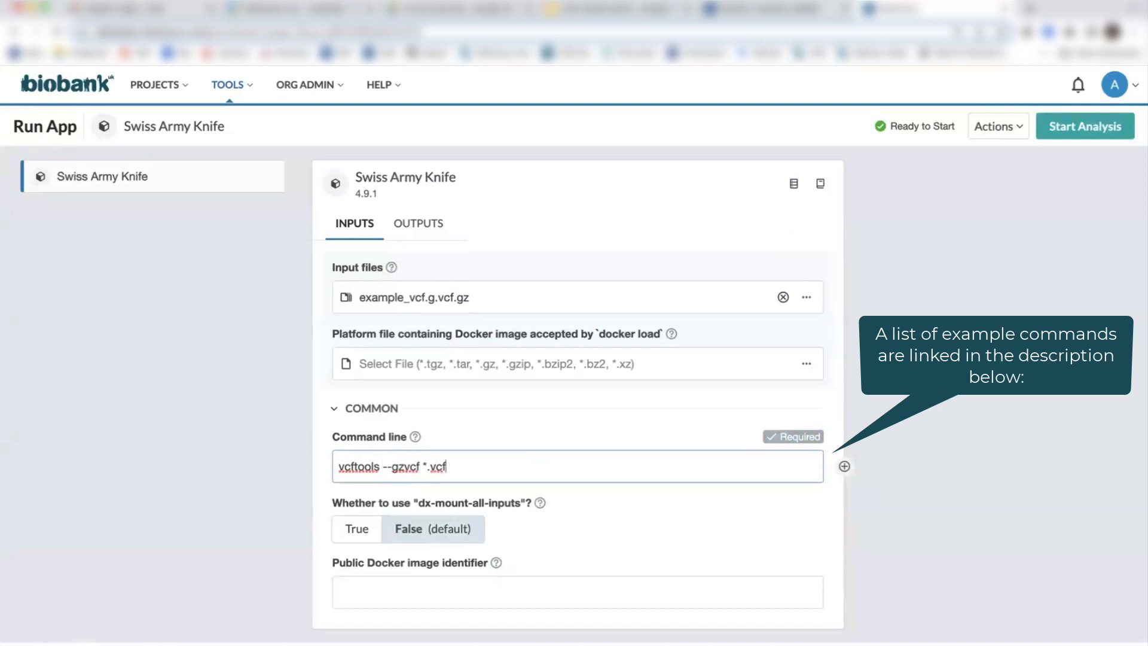
pyautogui.write('.gz')
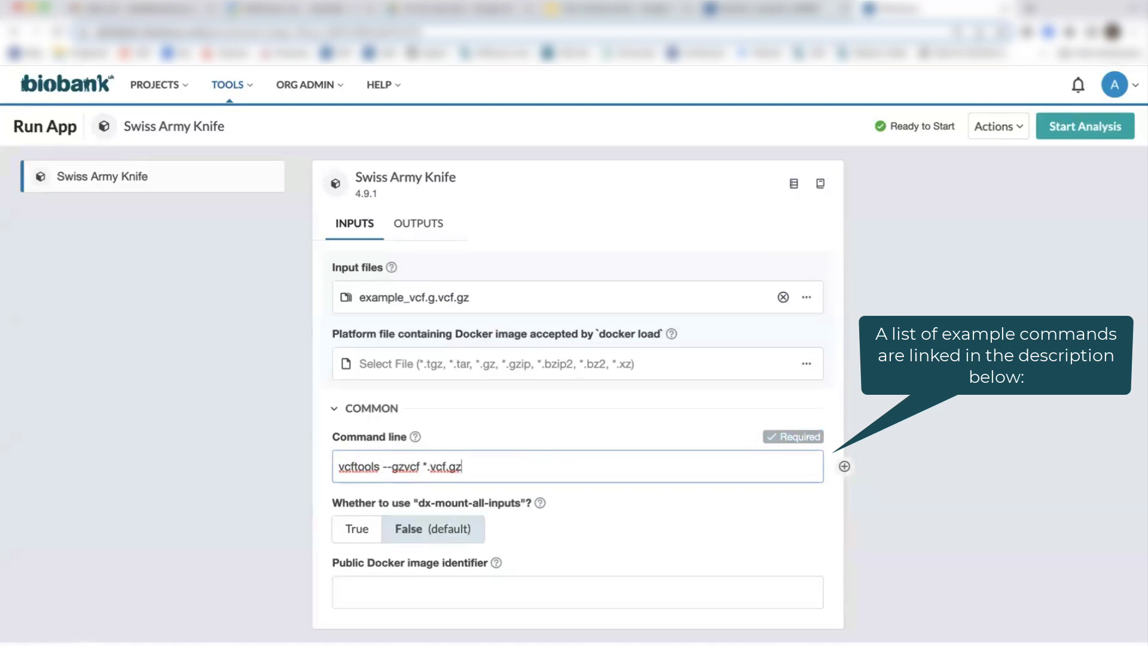
pyautogui.write(' --freq')
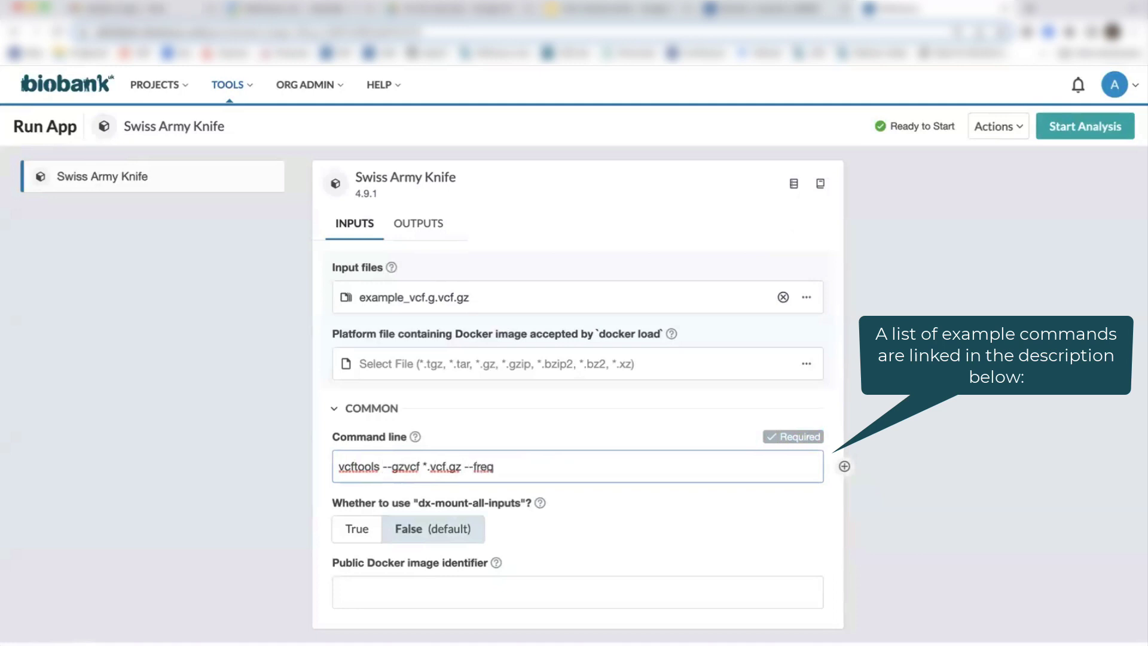
pyautogui.write('--out f')
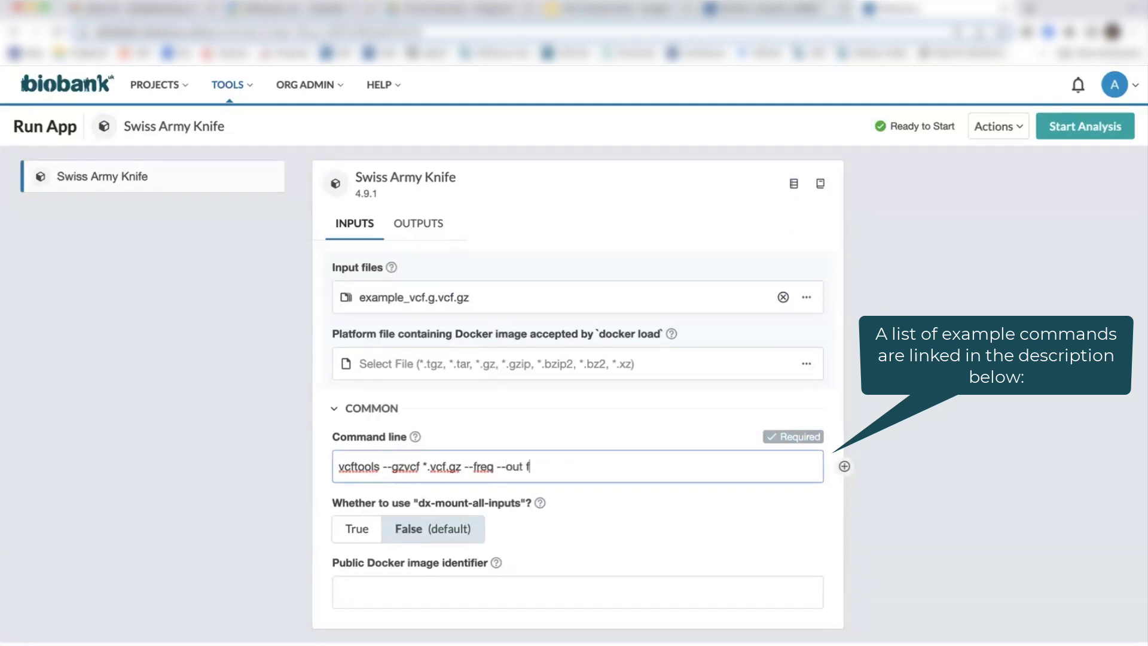
pyautogui.write('req_analysis')
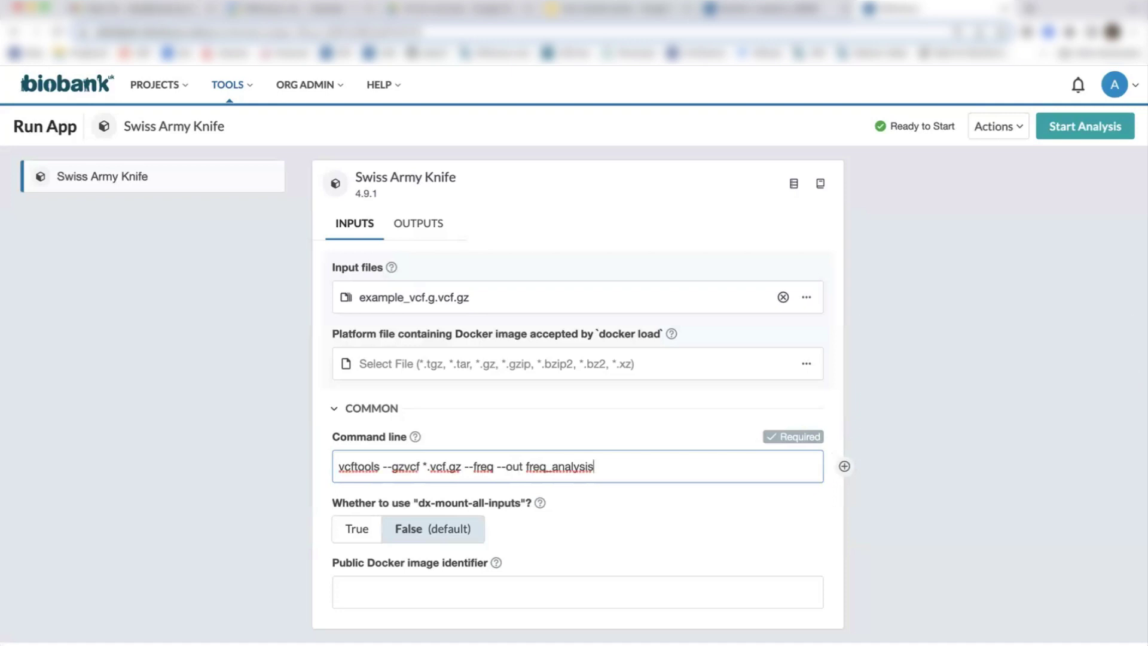
pyautogui.click(1107, 127)
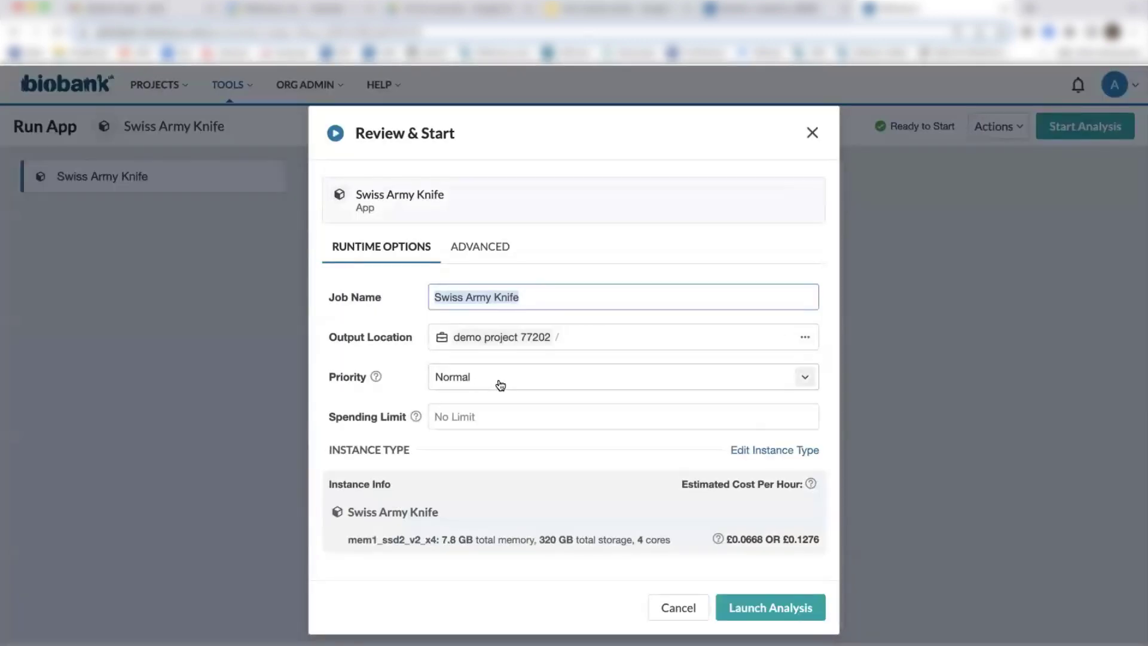
# Launch the first vcftools frequency job and watch it run in the Monitor
pyautogui.click(769, 609)
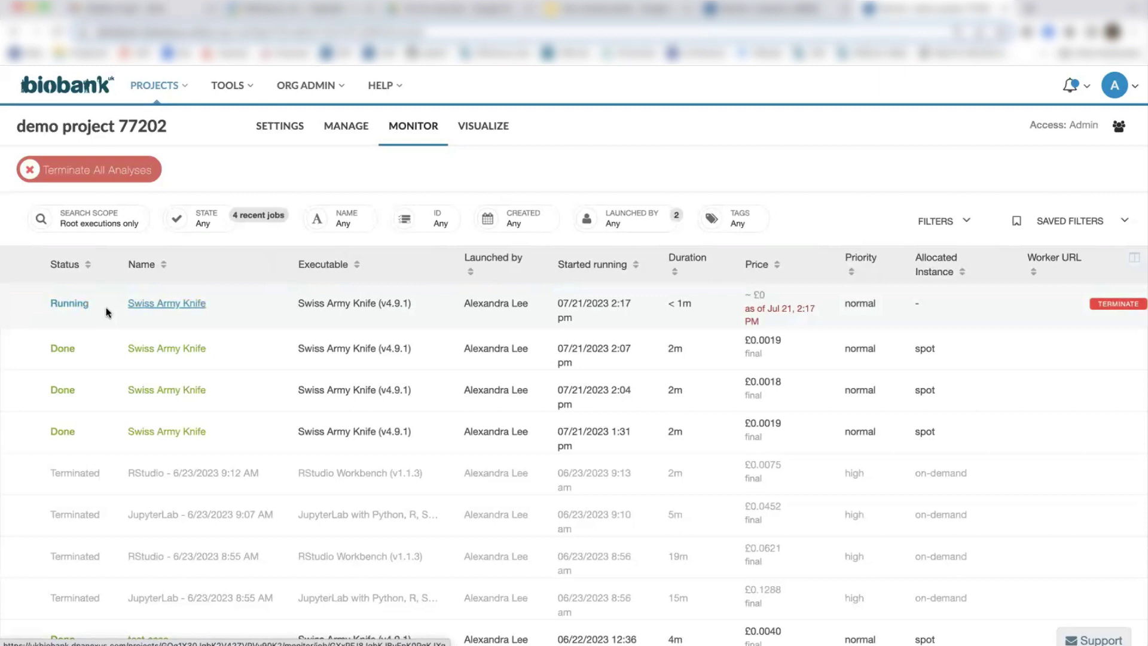
# Open Swiss Army Knife from the Tools Library and start a new run
pyautogui.click(246, 89)
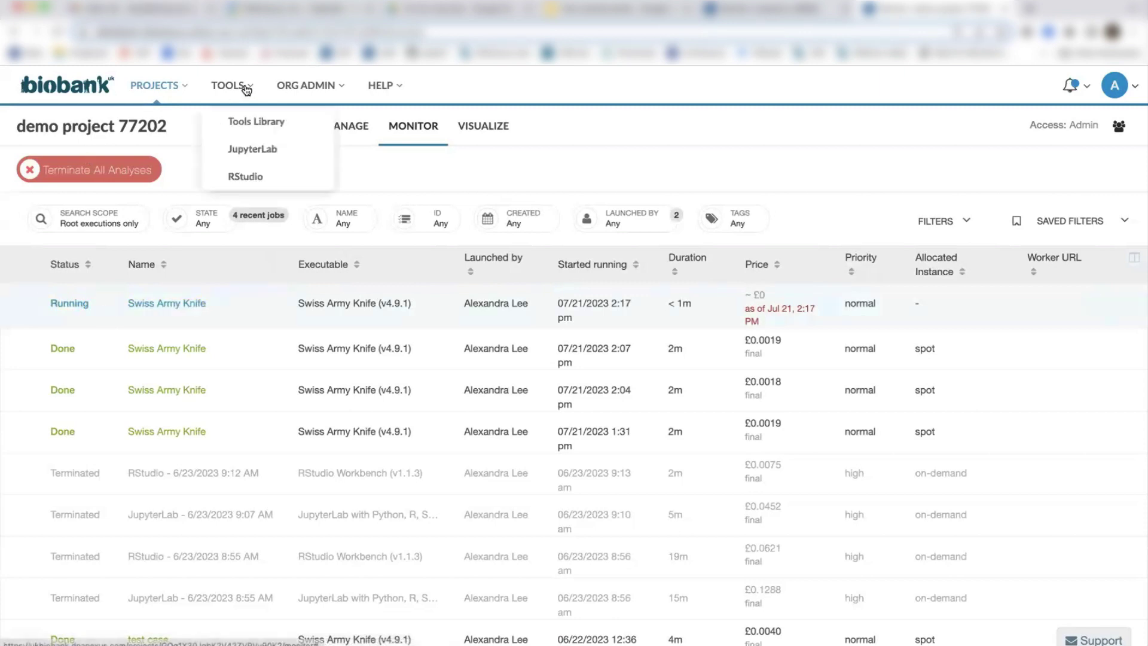
pyautogui.click(246, 126)
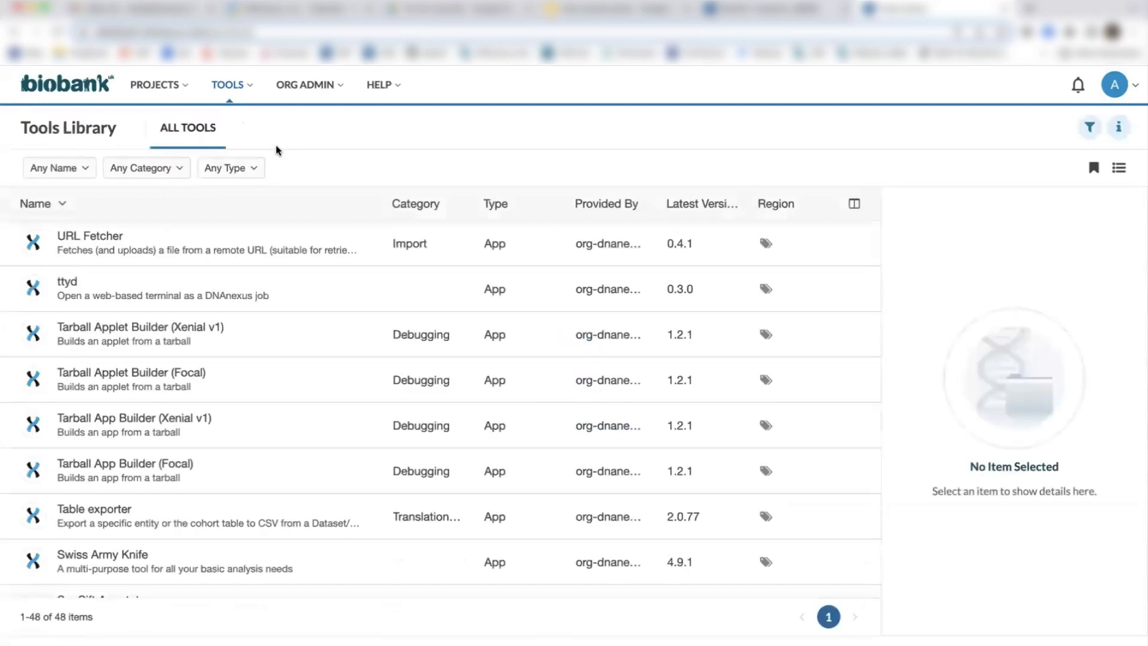
pyautogui.click(120, 561)
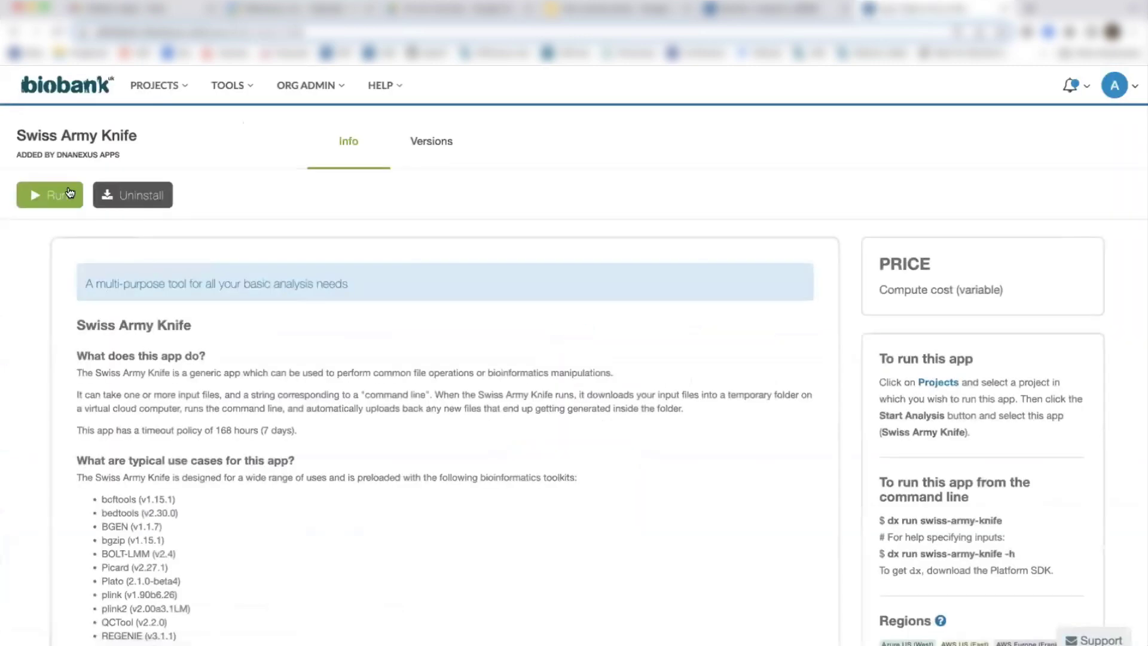
pyautogui.click(69, 193)
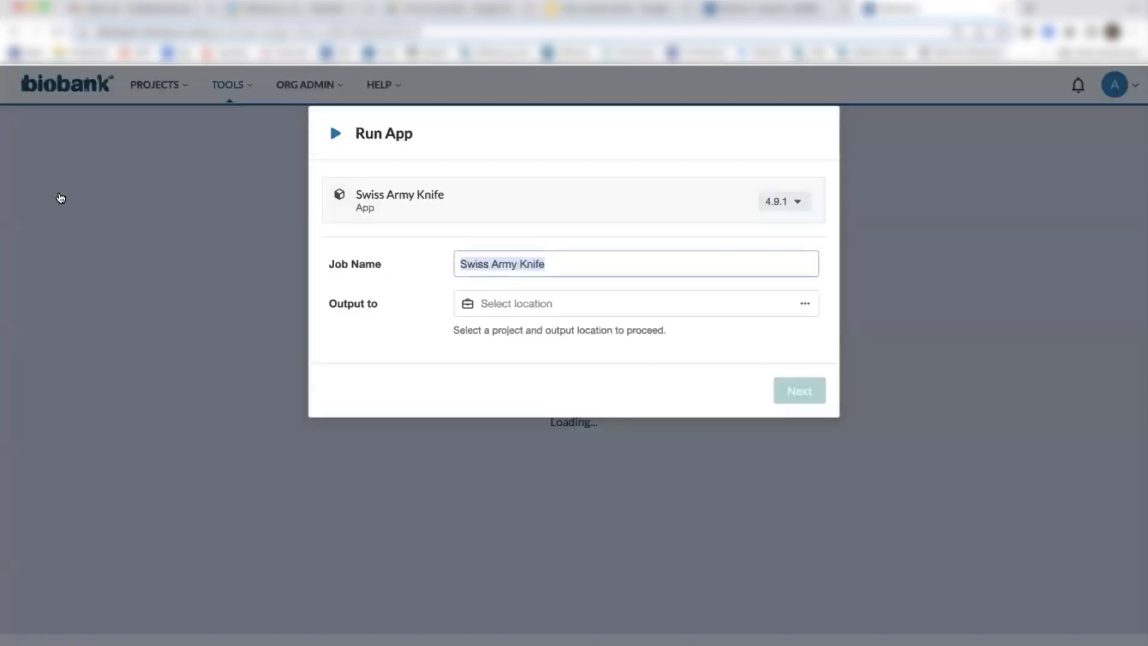
# Set the output location to demo project 77202 and continue to the inputs form
pyautogui.click(663, 304)
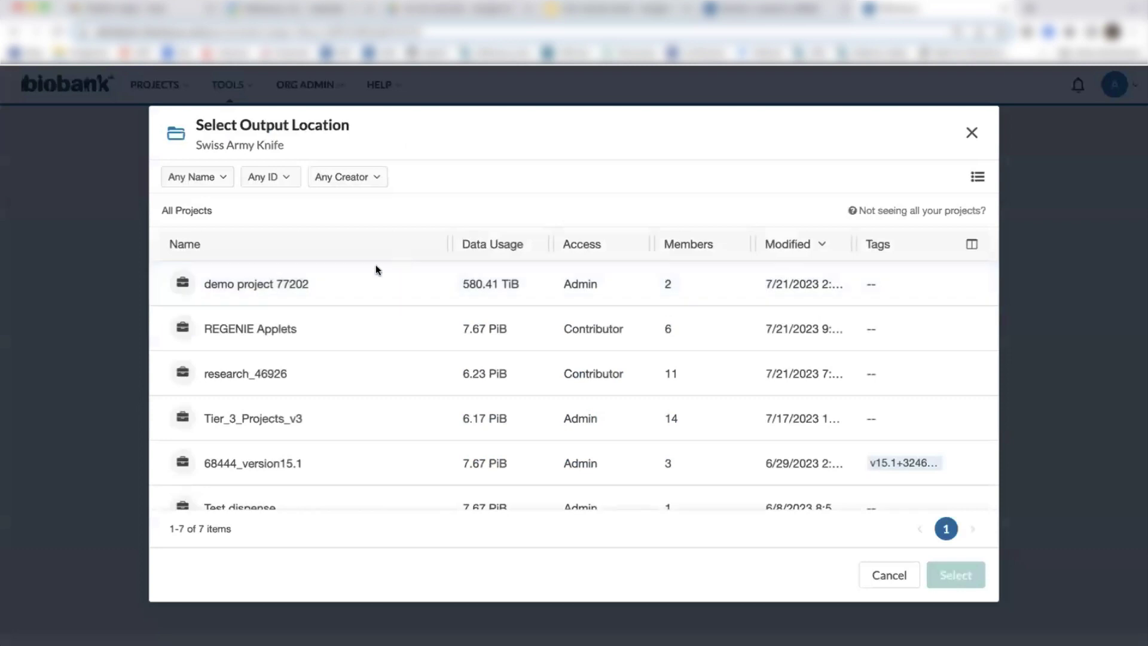
pyautogui.click(297, 285)
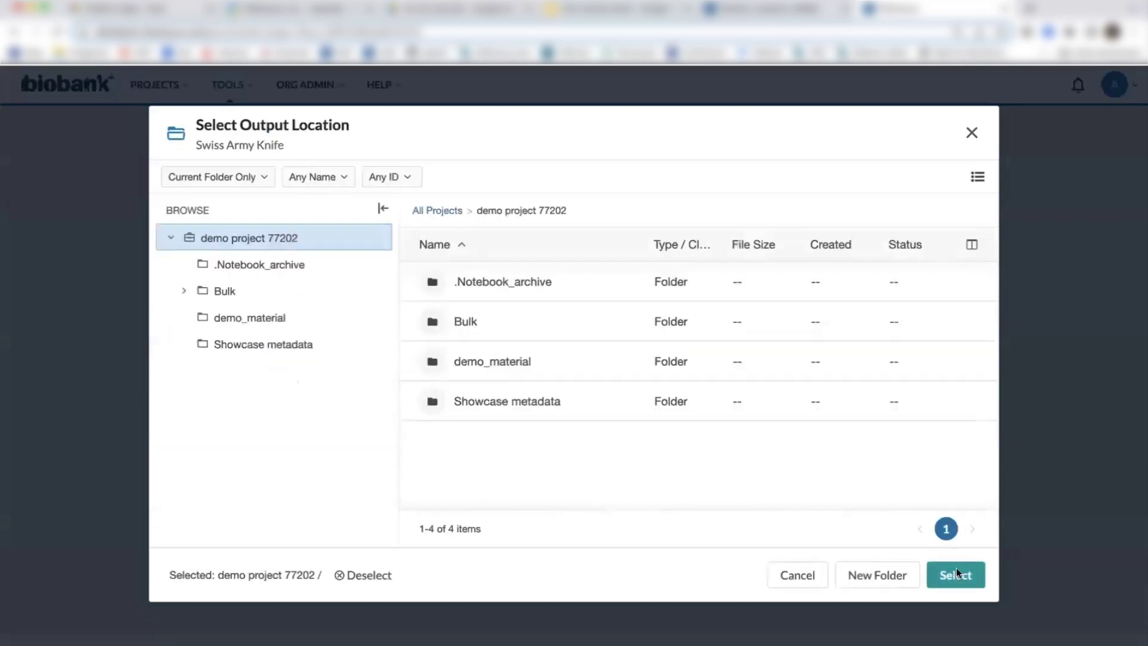
pyautogui.click(955, 574)
pyautogui.click(802, 399)
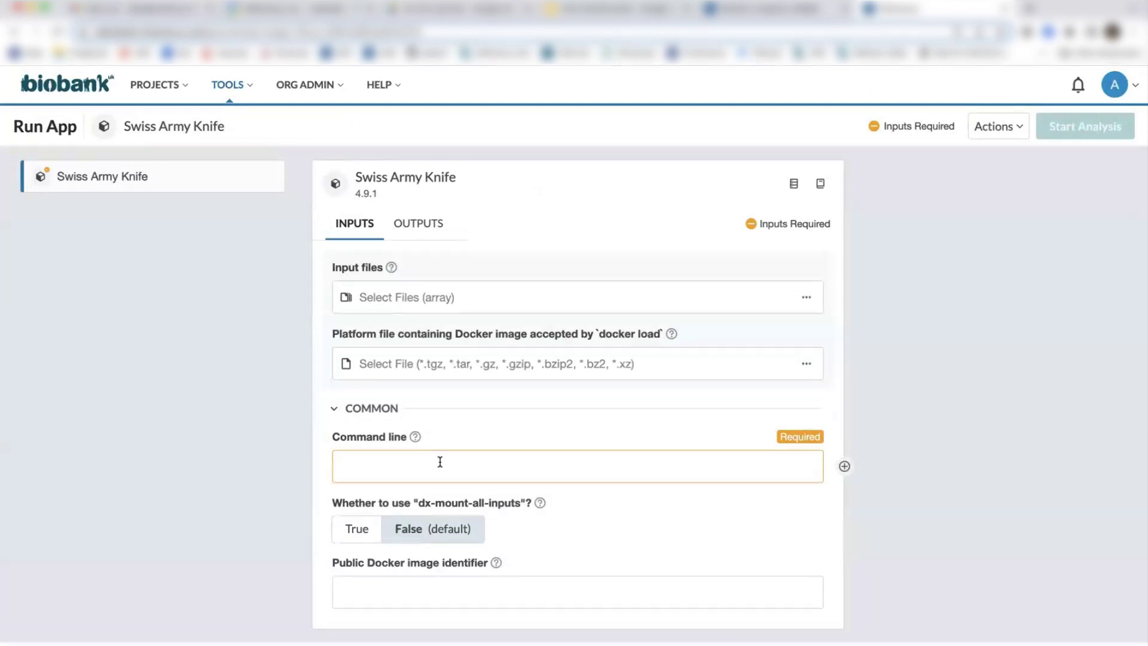
# Enter command 'vcftools --gzvcf "/mnt/project/demo_material/example_vcf.g.vcf.gz" --freq --out freq_analysis', highlighting /mnt/project/
pyautogui.click(425, 462)
pyautogui.write('vcf')
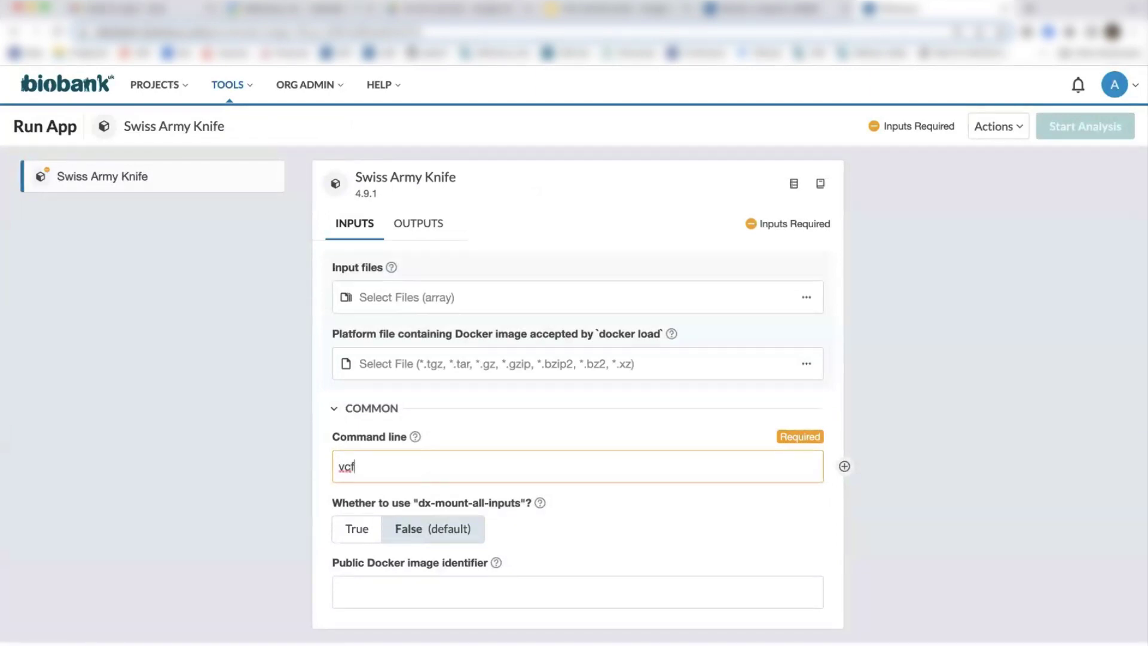
pyautogui.write('tools ')
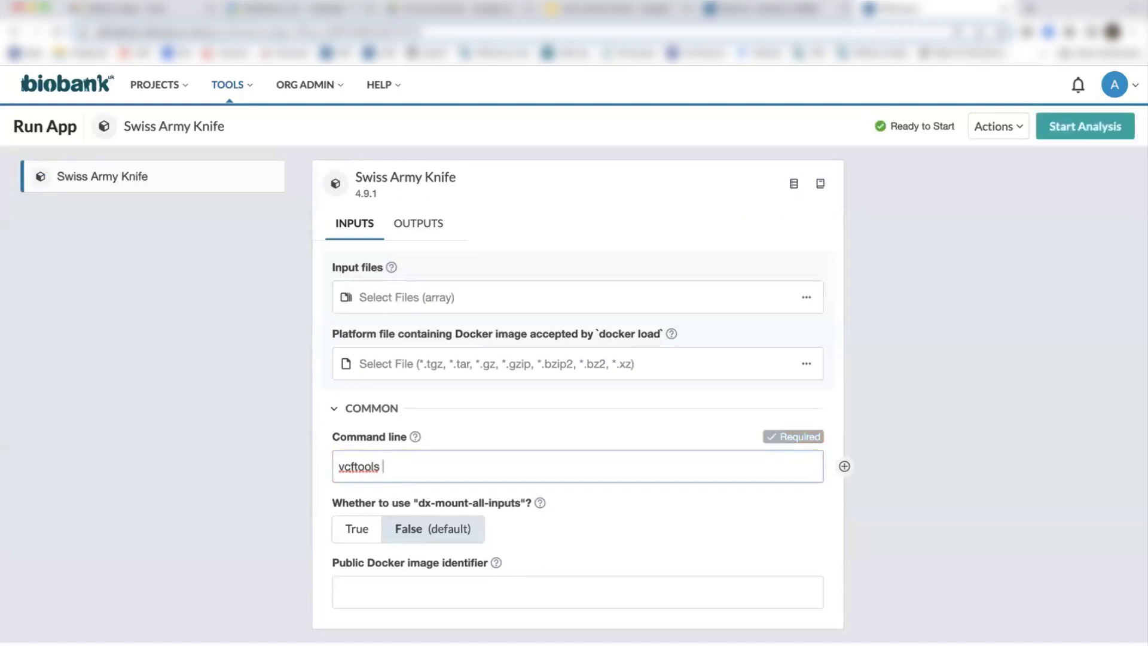
pyautogui.write('--gz')
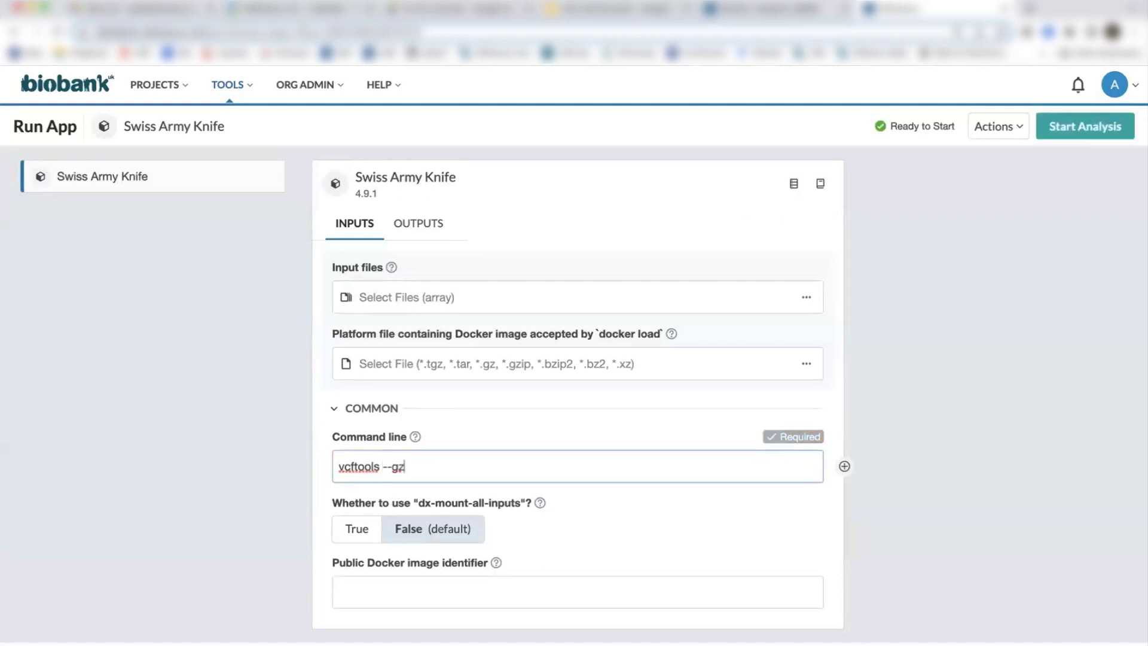
pyautogui.write('vcf "')
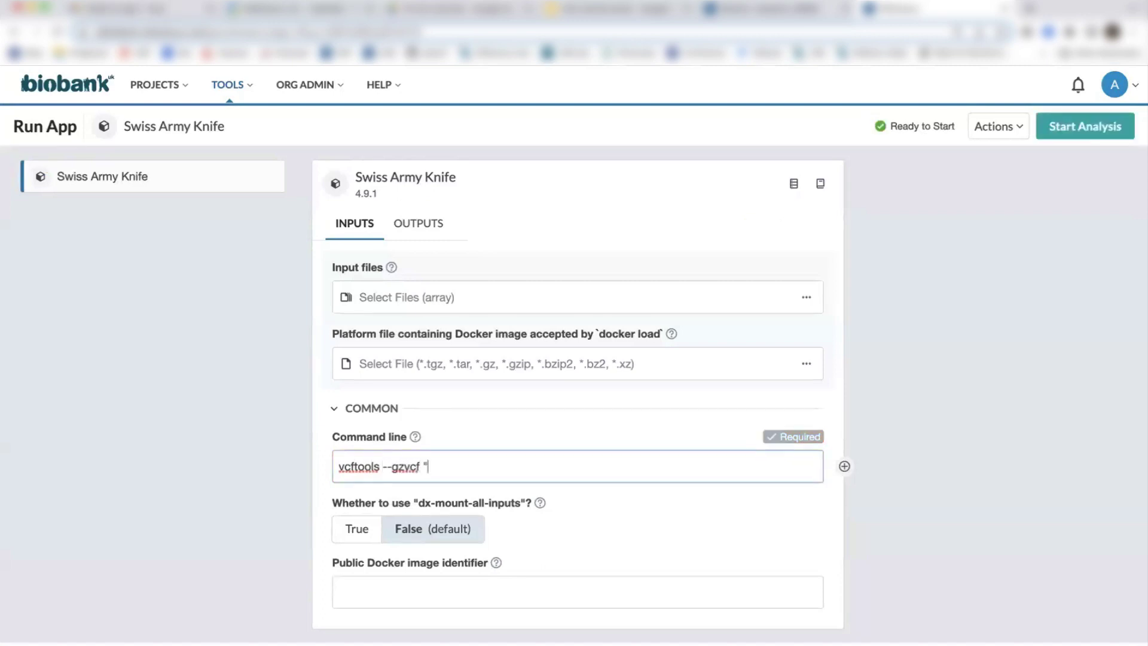
pyautogui.write('/mnt/proj')
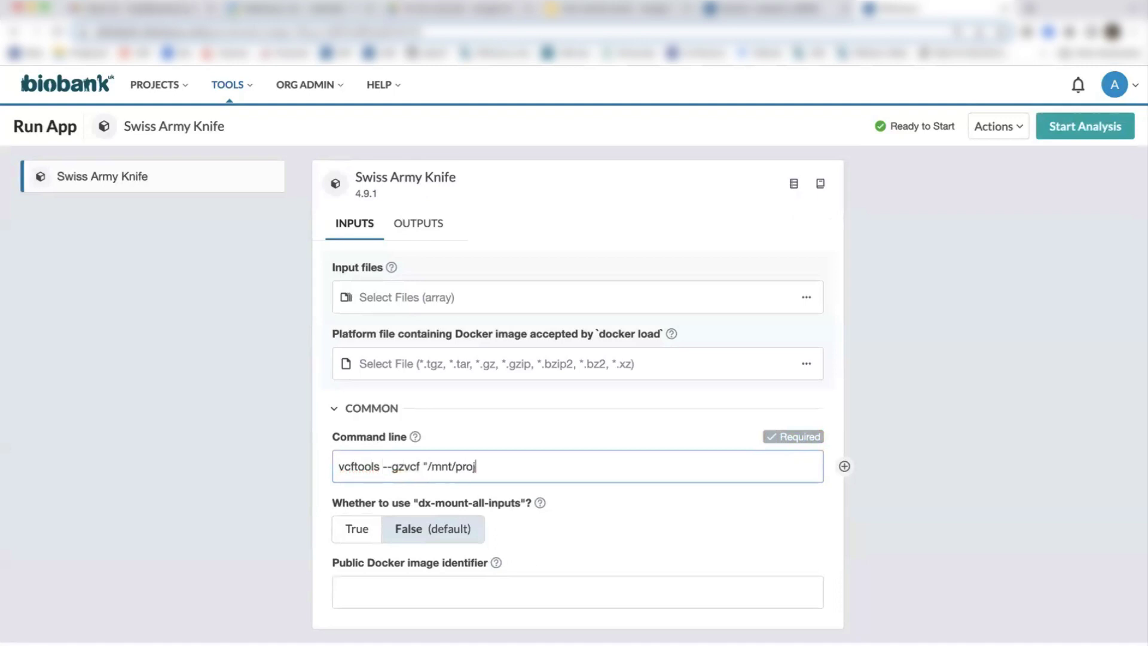
pyautogui.write('ect/')
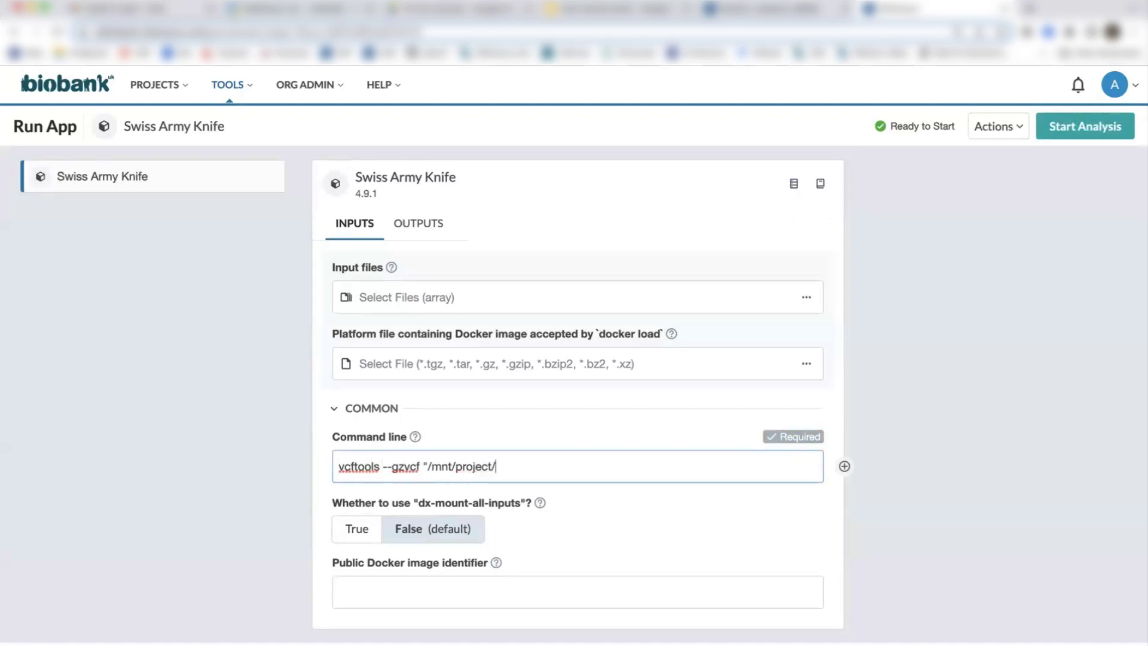
pyautogui.write('demo_material/')
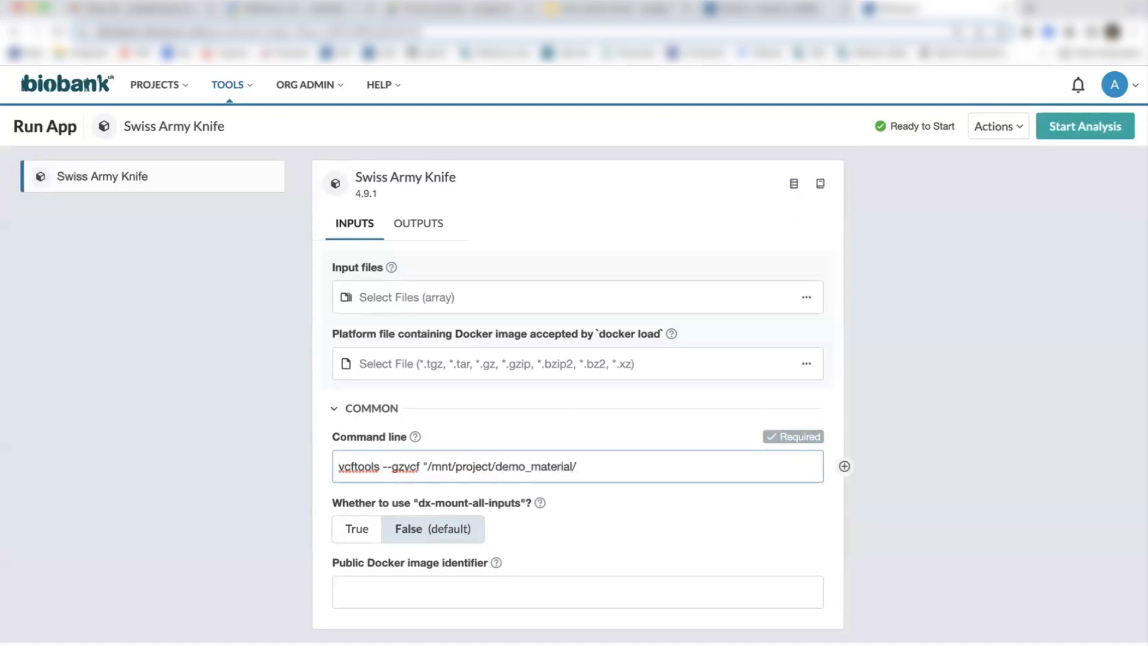
pyautogui.write('example')
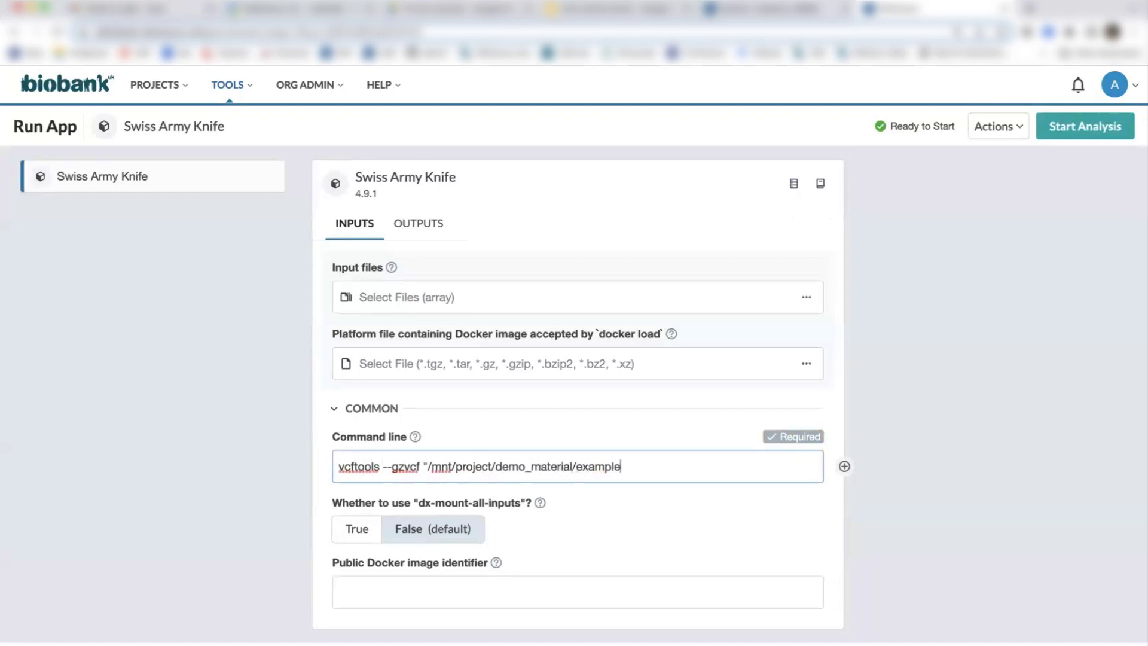
pyautogui.write('_vcf.g.')
pyautogui.write('vcf')
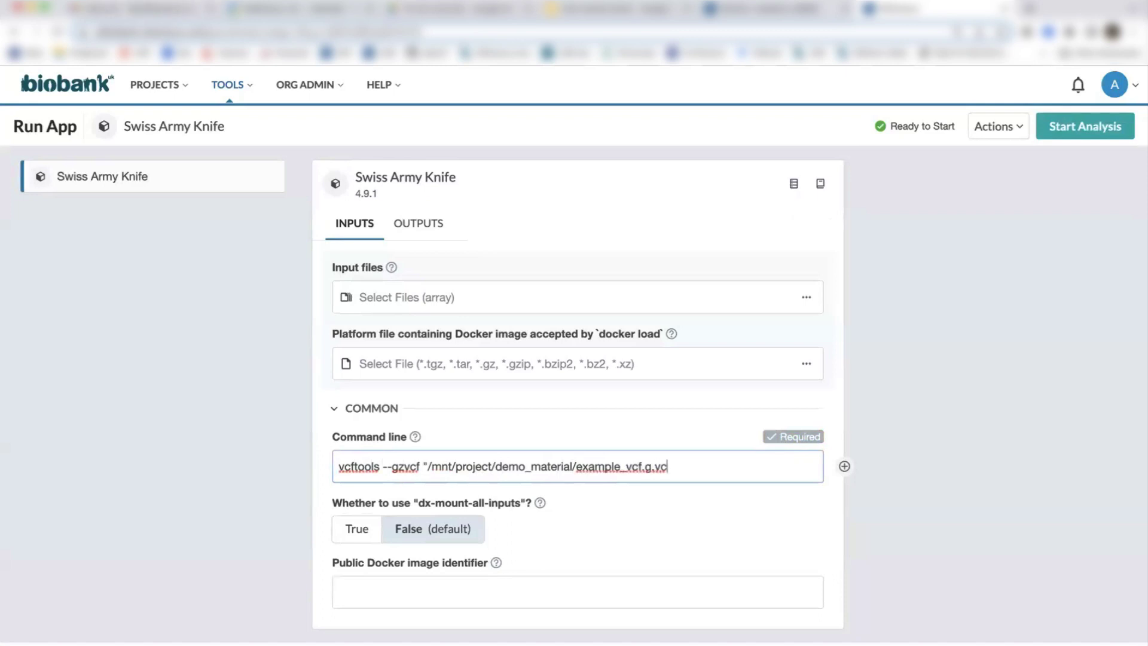
pyautogui.write('.gz')
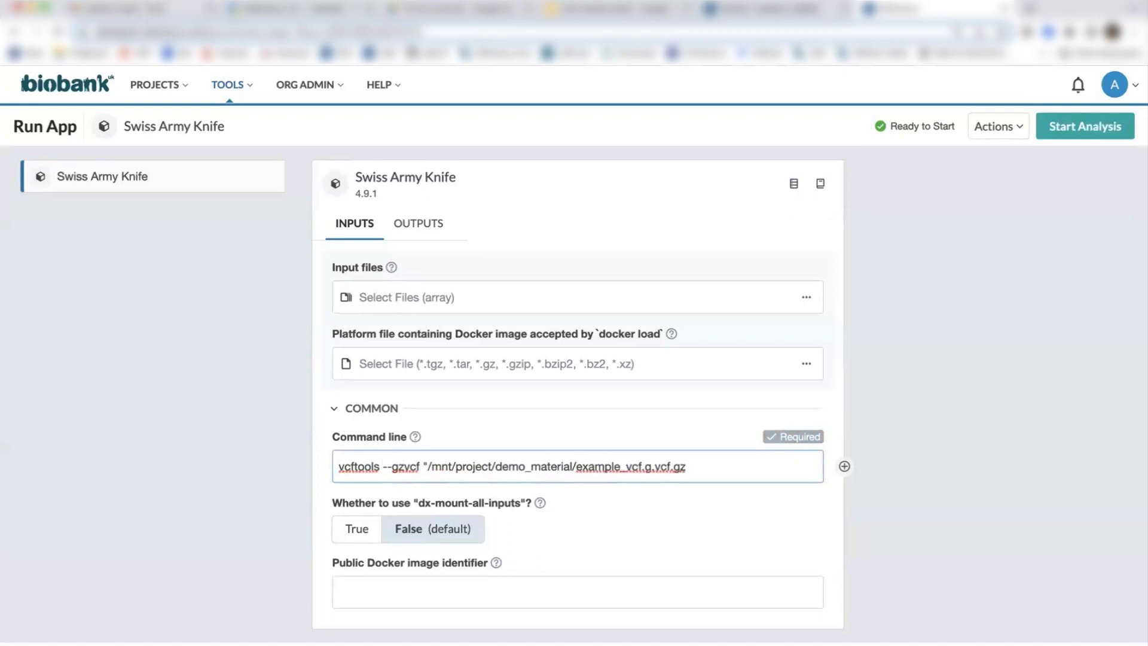
pyautogui.write('" --freq --out freq_anal')
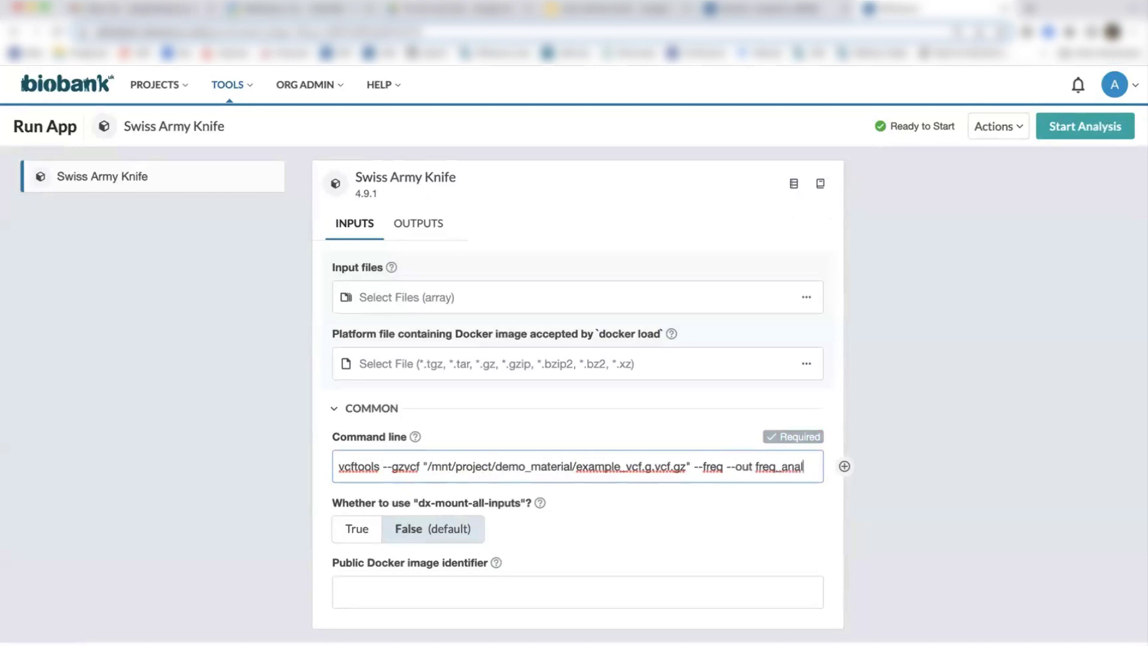
pyautogui.write('ysis')
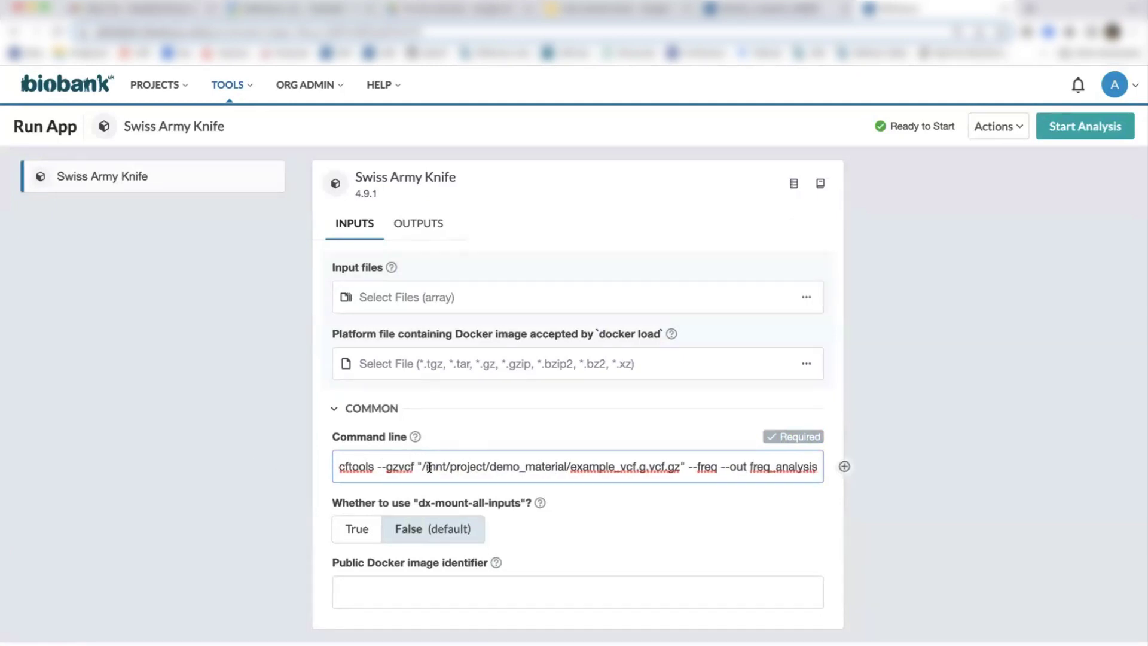
pyautogui.moveTo(422, 466); pyautogui.dragTo(490, 466)
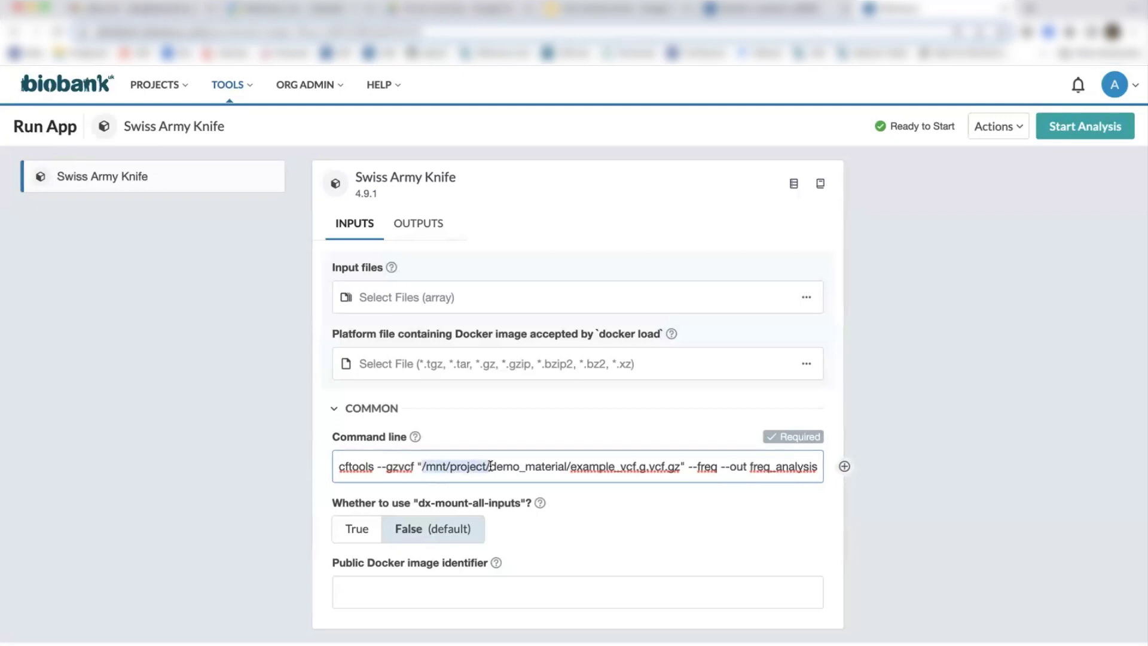
# Review and launch the second vcftools frequency job
pyautogui.click(1083, 128)
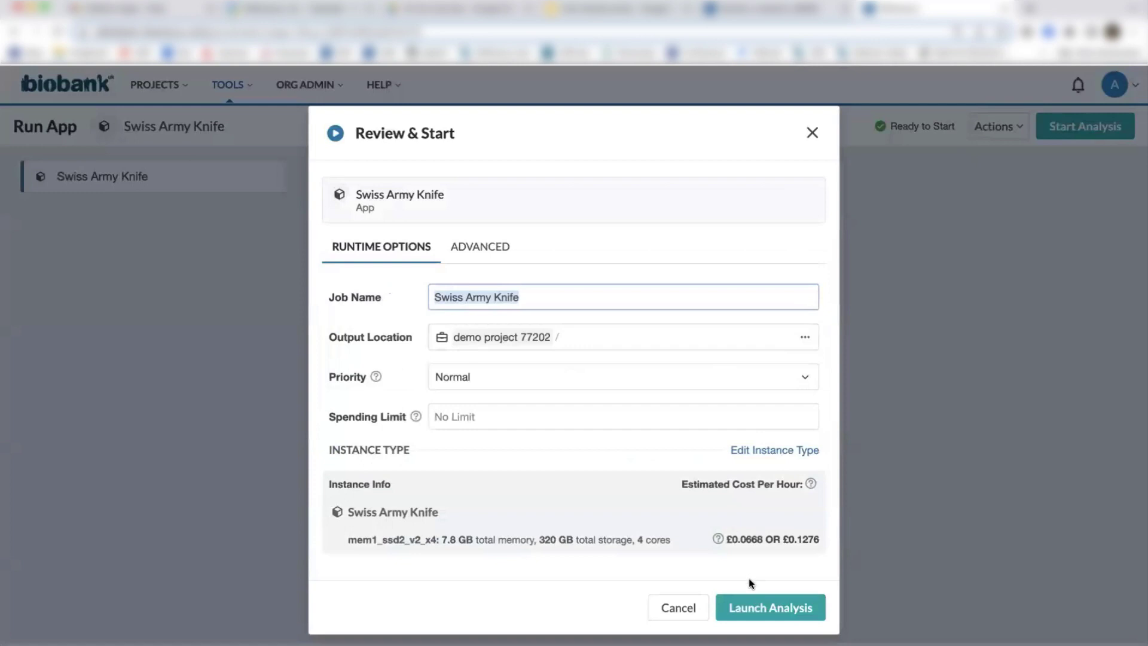
pyautogui.click(763, 608)
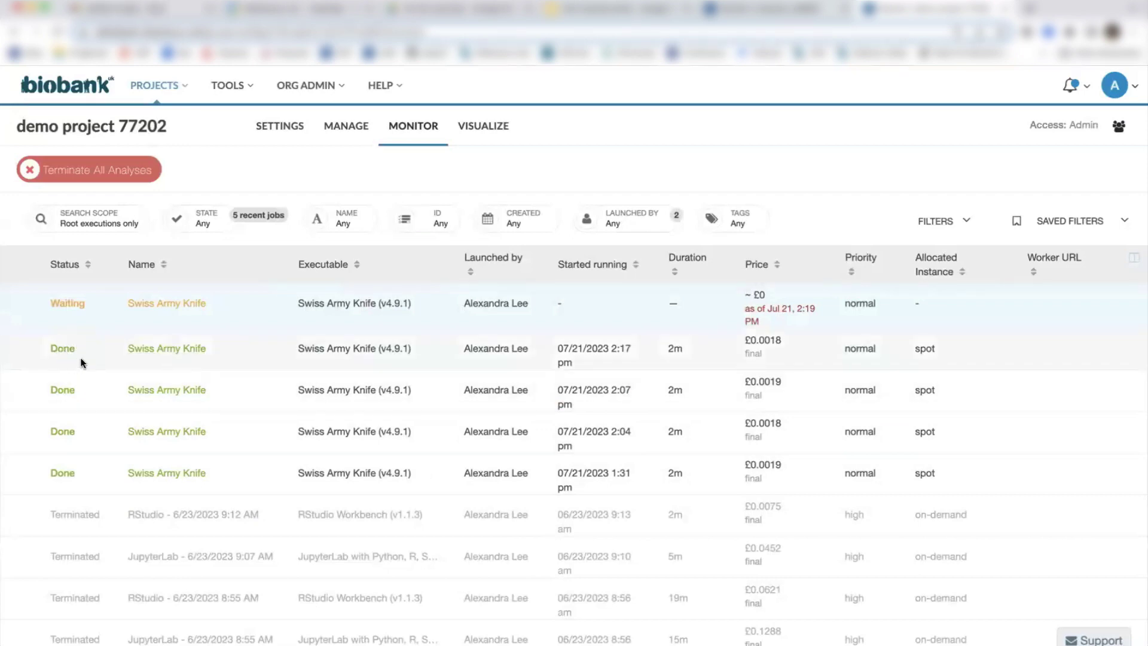
pyautogui.moveTo(165, 292)
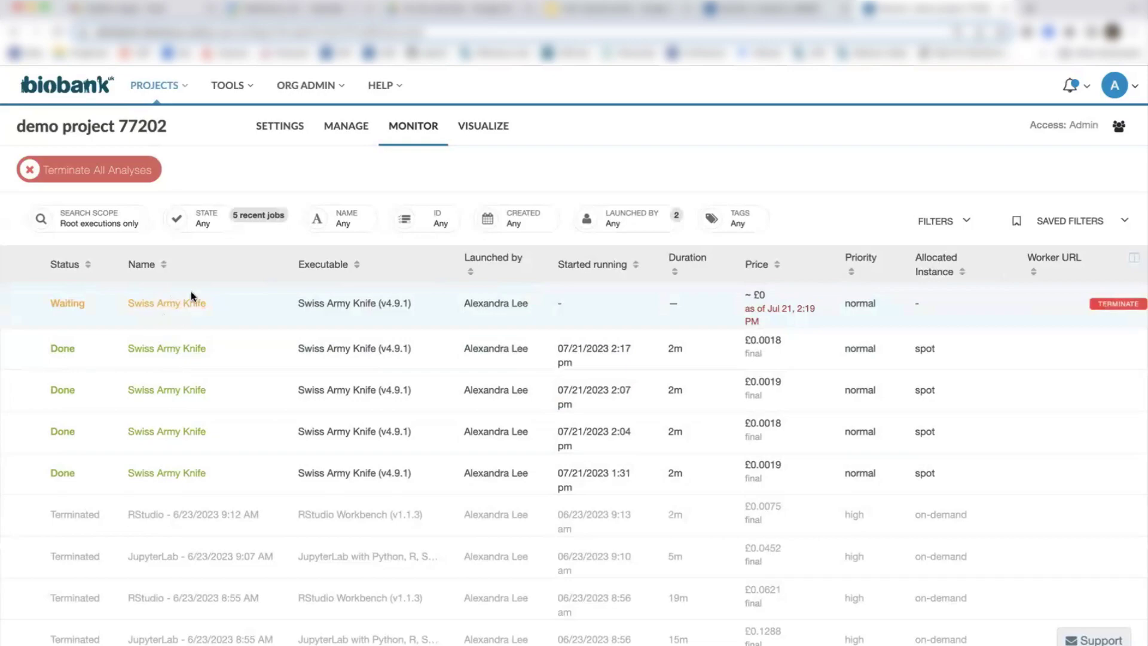